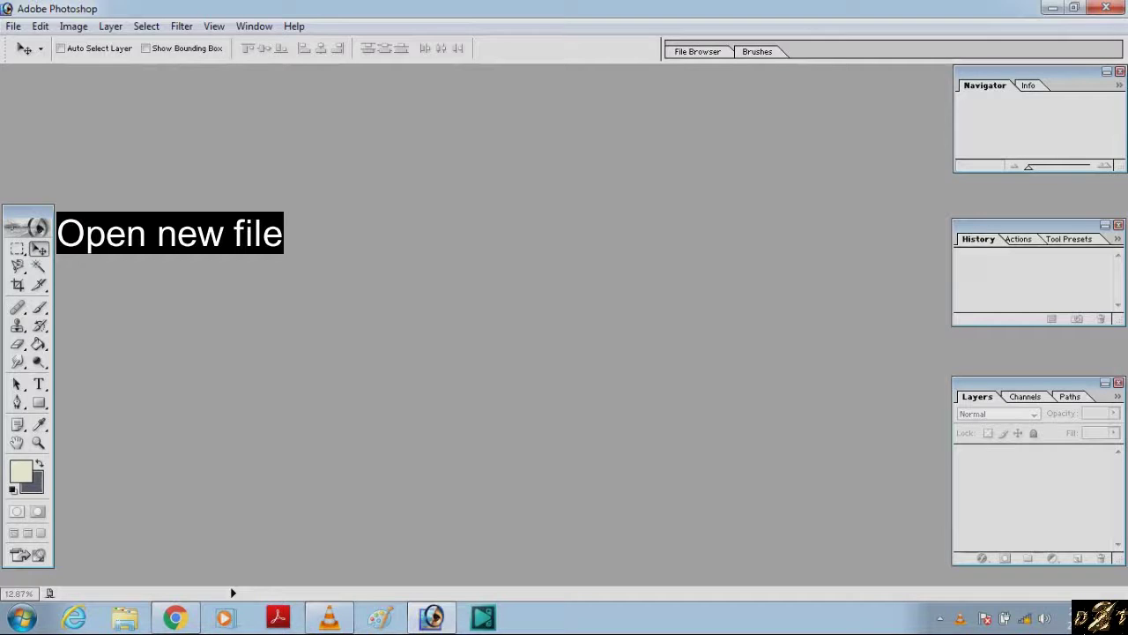
# Create a new 2100 × 1000 px, 72 ppi document and maximise its window
pyautogui.hotkey('alt', 'f')
pyautogui.press('n')
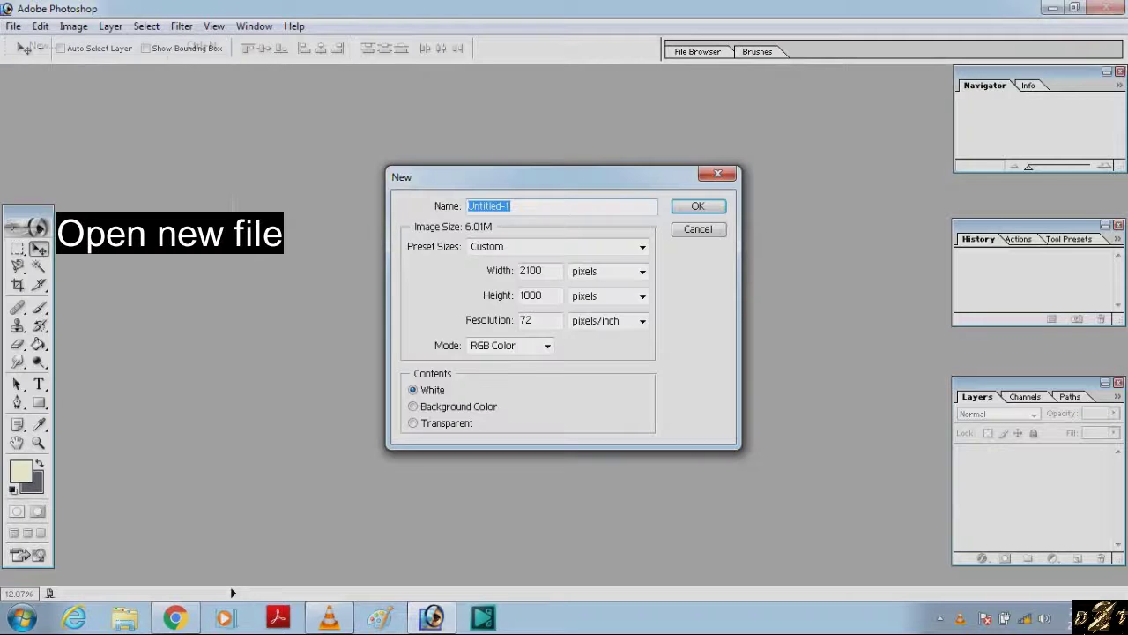
pyautogui.press('Tab')
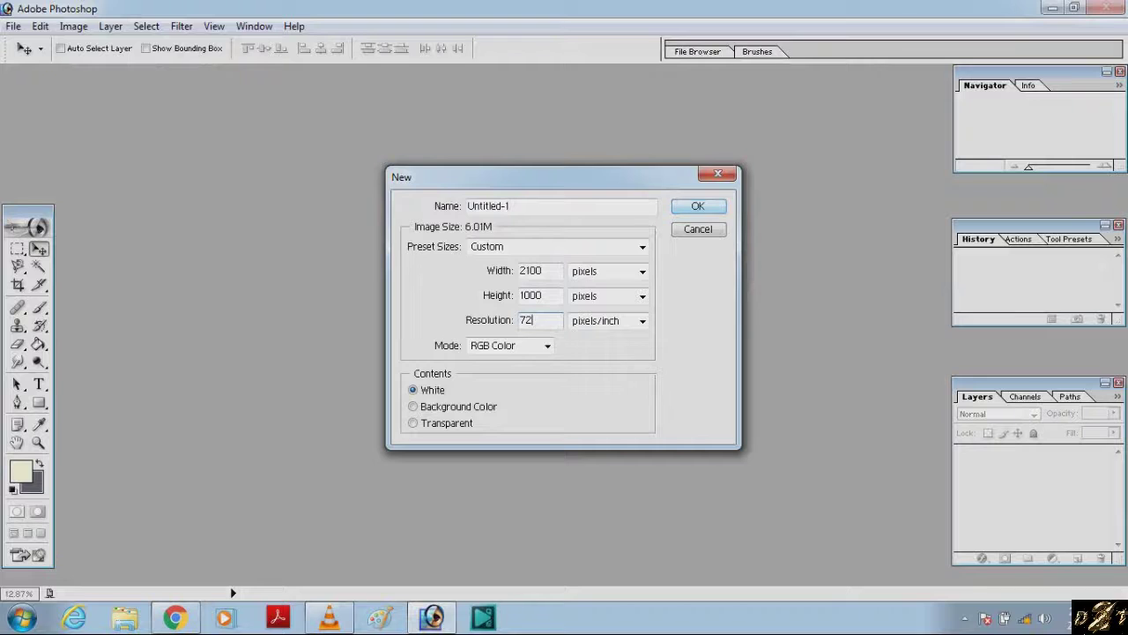
pyautogui.press('Return')
pyautogui.click(619, 80)
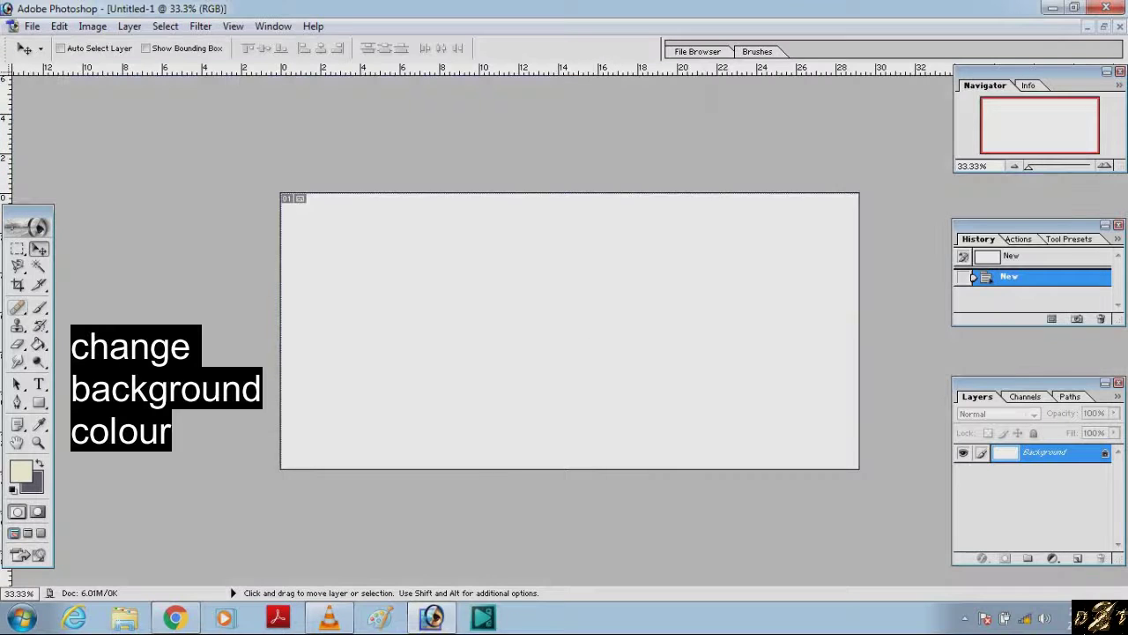
# Set the foreground colour to near-black 040404 and fill the canvas with the Paint Bucket
pyautogui.click(21, 473)
pyautogui.click(607, 402)
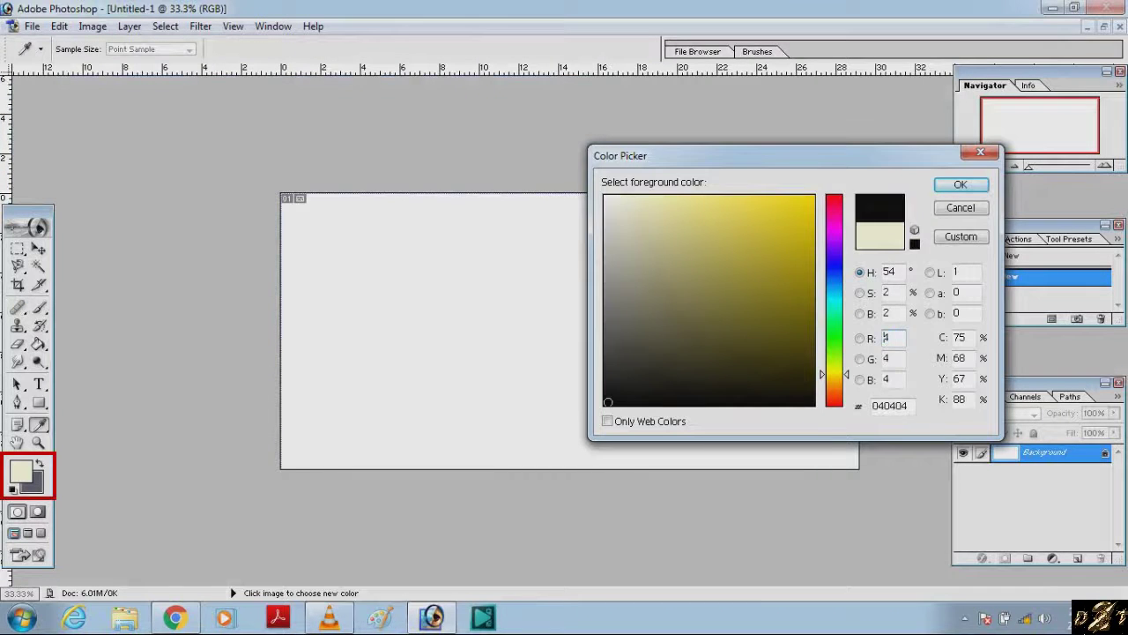
pyautogui.press('Return')
pyautogui.click(38, 344)
pyautogui.click(570, 331)
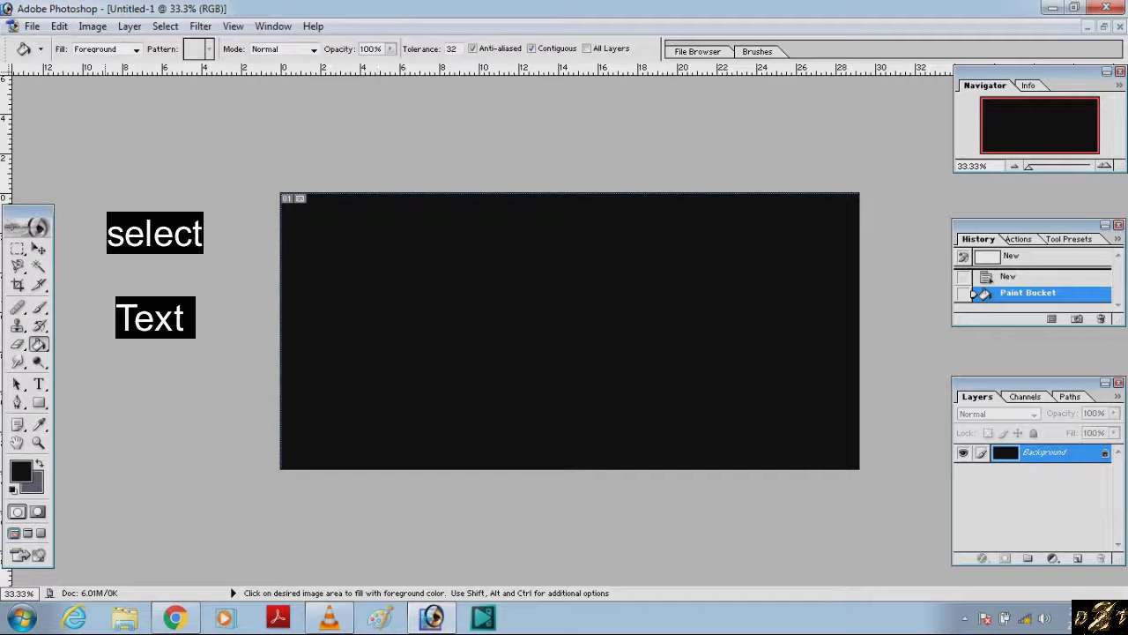
# Type white 346 pt Times New Roman Bold 'DOT TWO' across the canvas centre and nudge it down
pyautogui.click(38, 384)
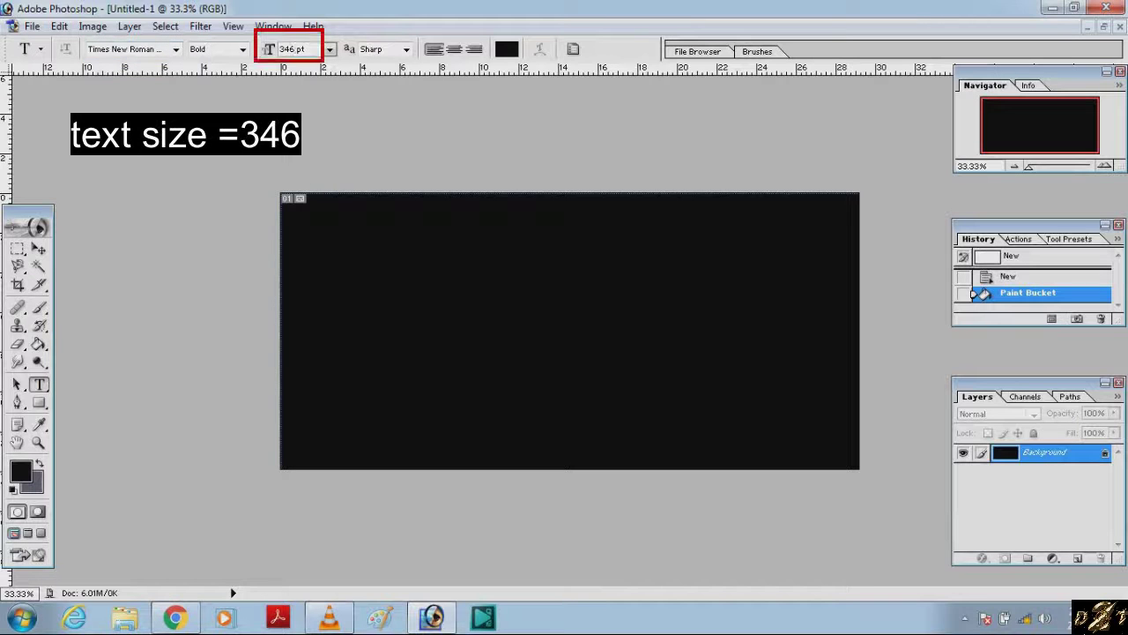
pyautogui.click(507, 49)
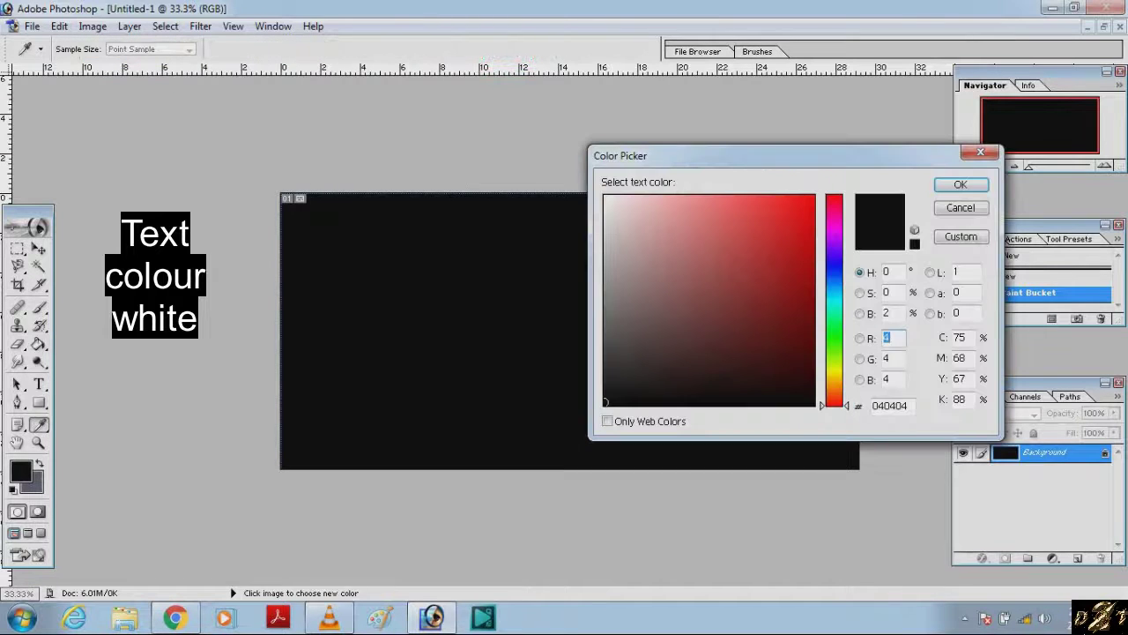
pyautogui.click(606, 197)
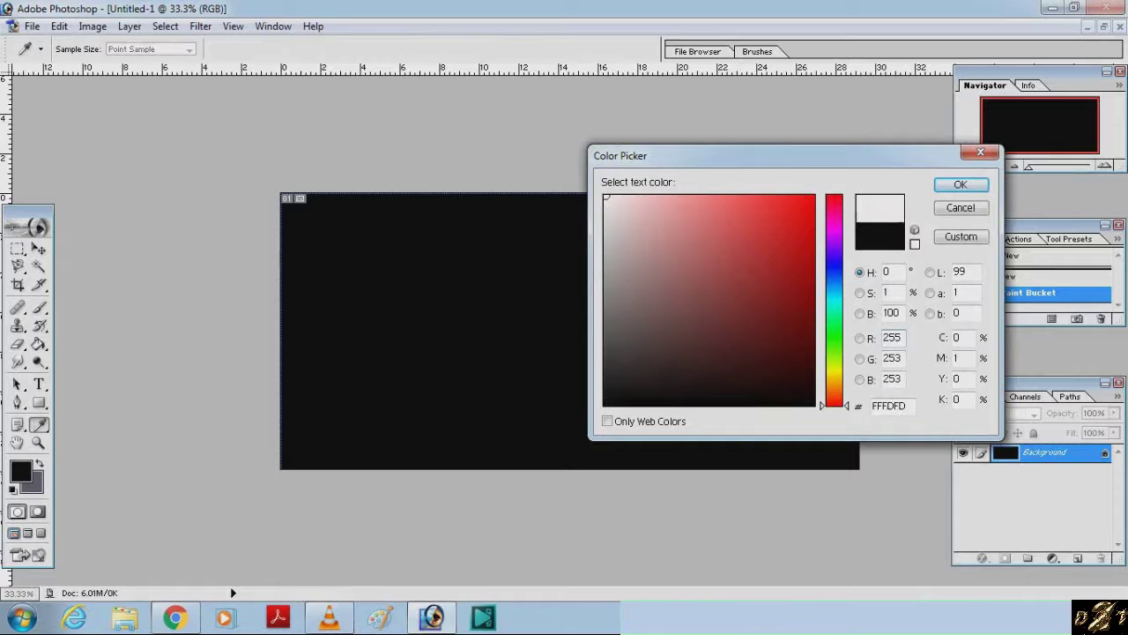
pyautogui.press('Return')
pyautogui.moveTo(328, 267); pyautogui.dragTo(813, 408)
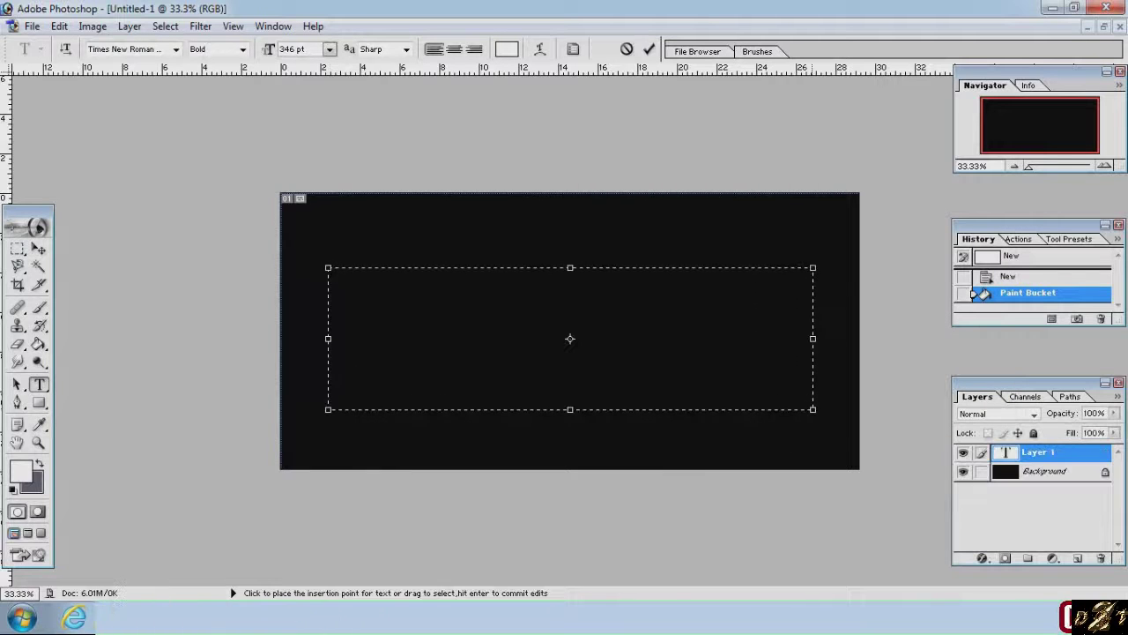
pyautogui.write('DOT')
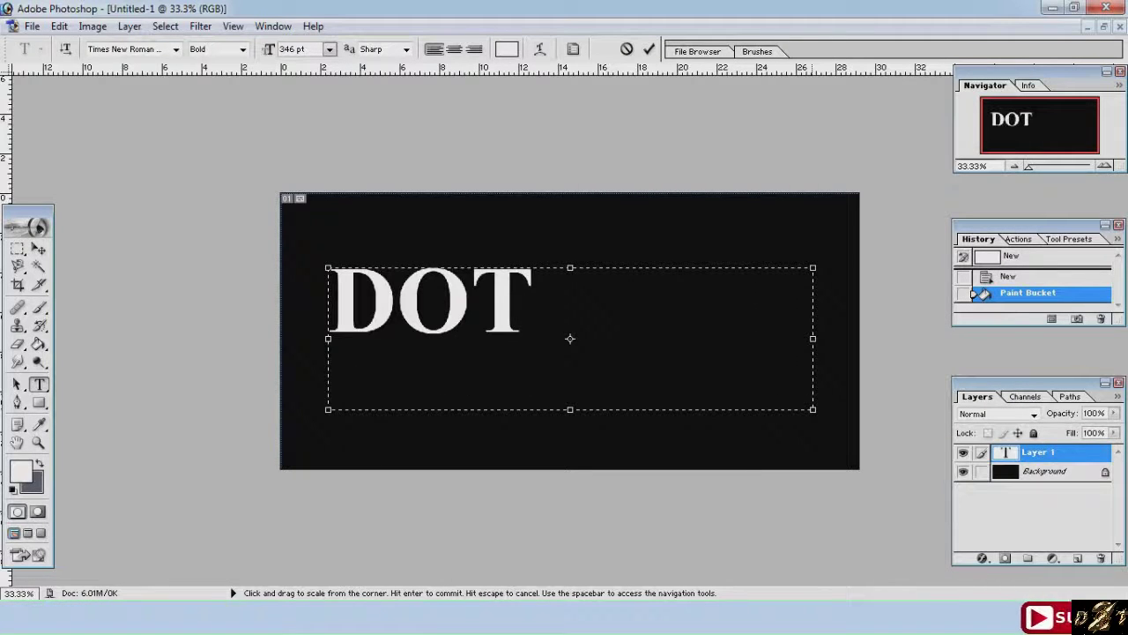
pyautogui.write(' TWO')
pyautogui.click(648, 48)
pyautogui.press('v')
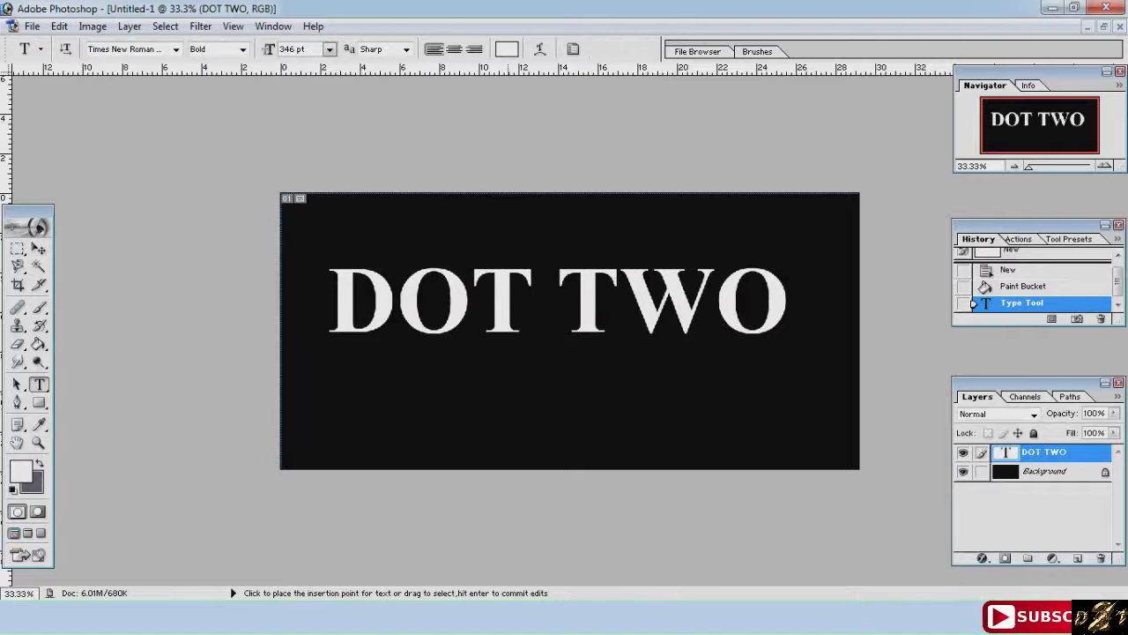
pyautogui.moveTo(564, 317); pyautogui.dragTo(569, 336)
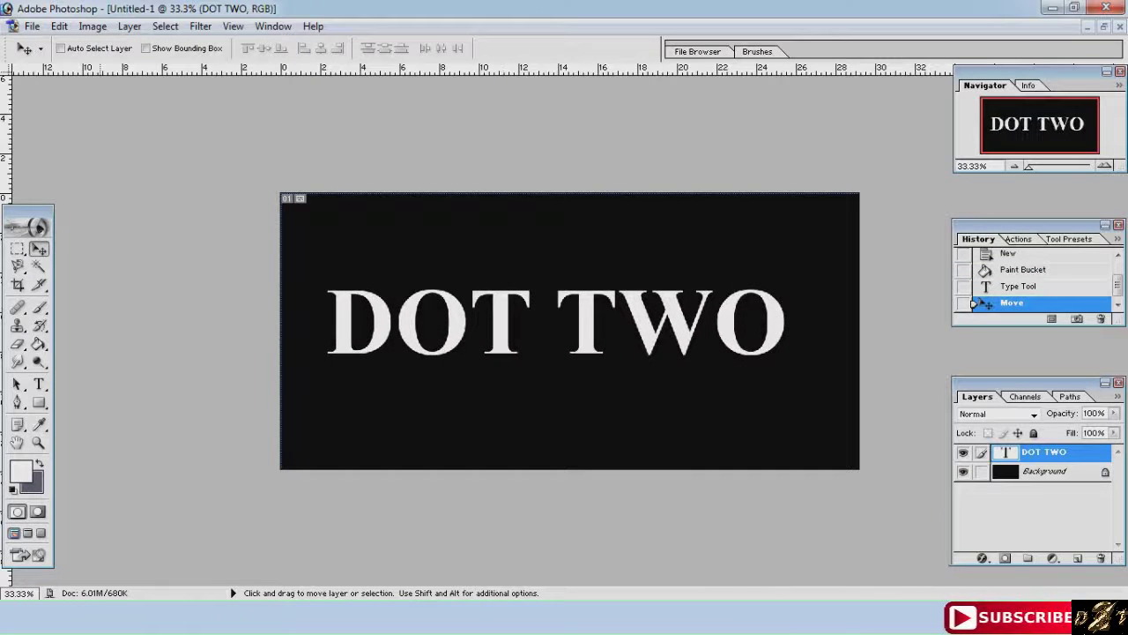
# Duplicate the DOT TWO text layer as 'DOT TWO copy'
pyautogui.rightClick(1040, 452)
pyautogui.click(1004, 291)
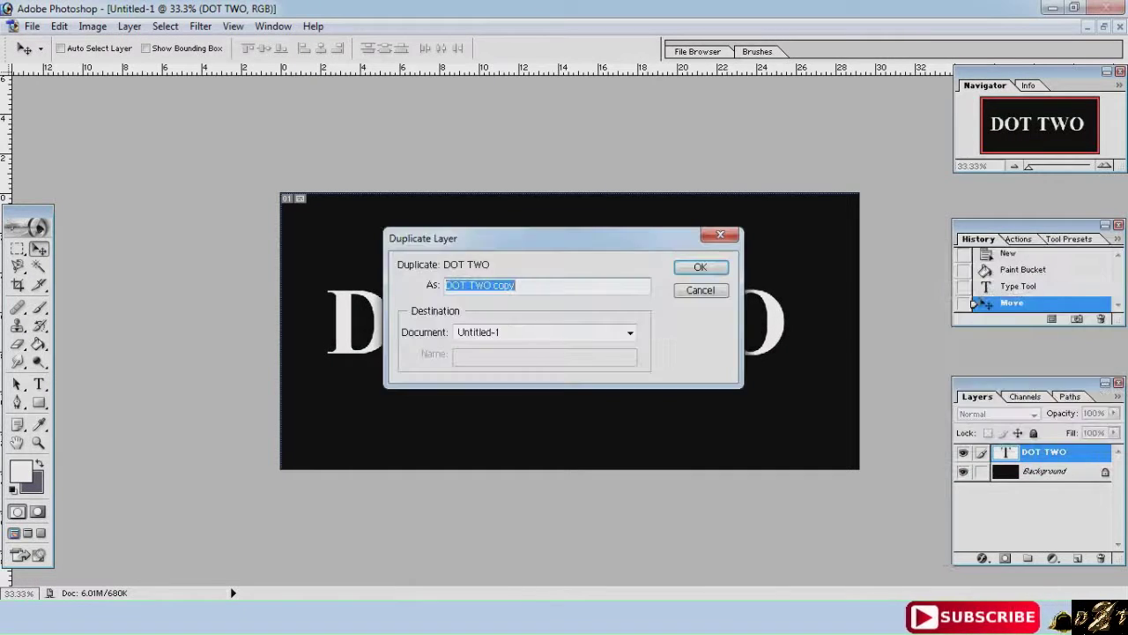
pyautogui.click(699, 267)
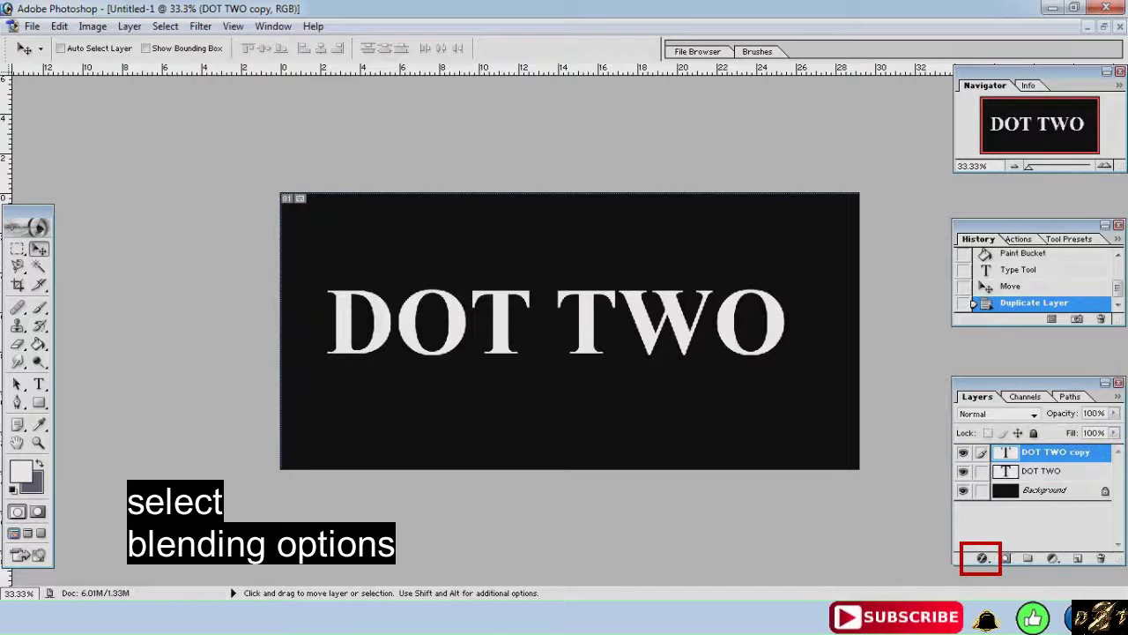
pyautogui.click(982, 558)
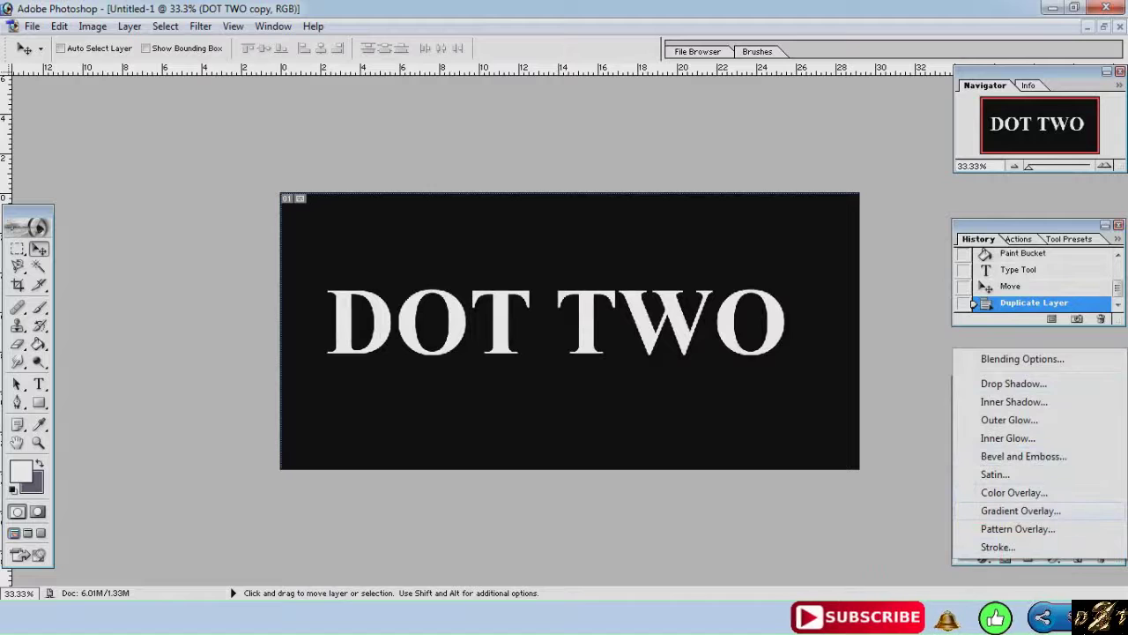
# Add a Gradient Overlay running from pale yellow F6EEAD to gold C4AE50 on the text copy
pyautogui.click(1020, 511)
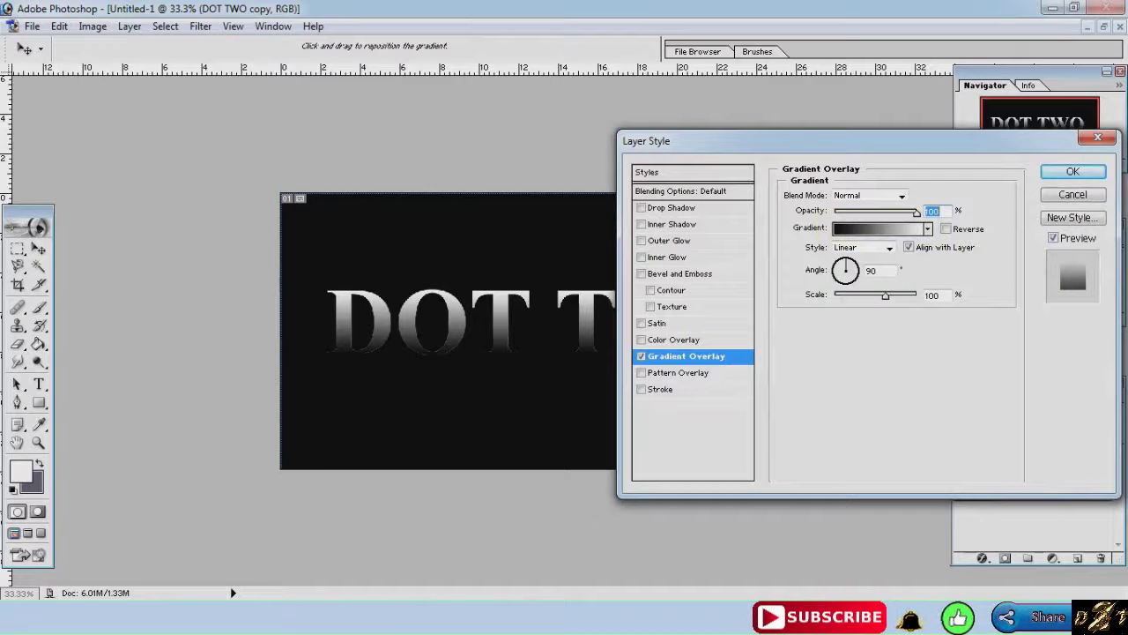
pyautogui.click(882, 228)
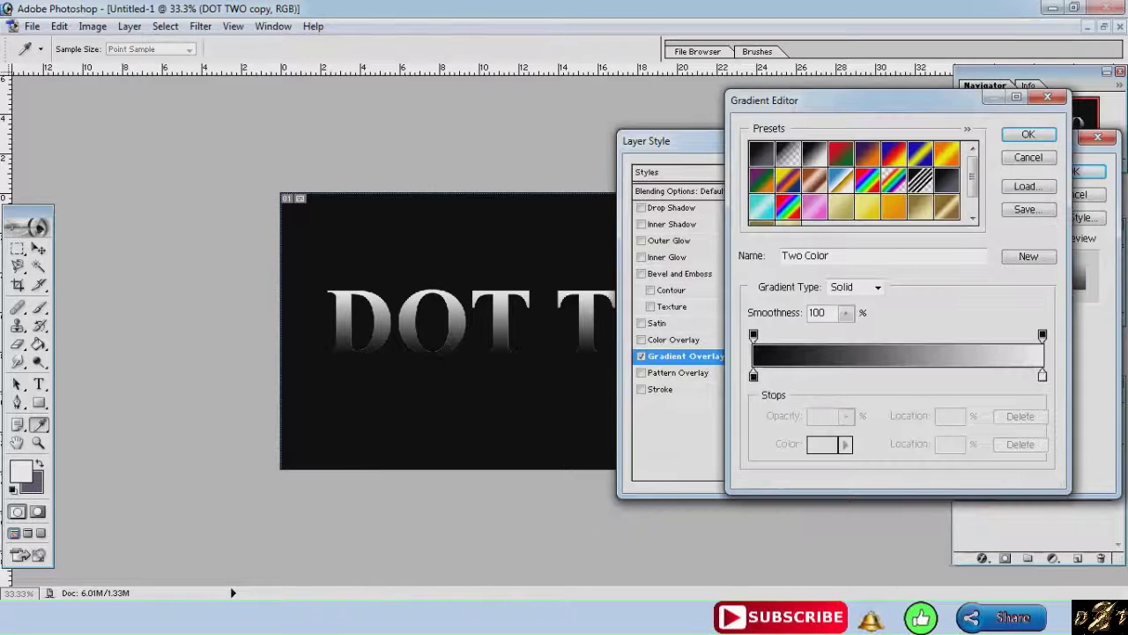
pyautogui.click(752, 376)
pyautogui.doubleClick(753, 376)
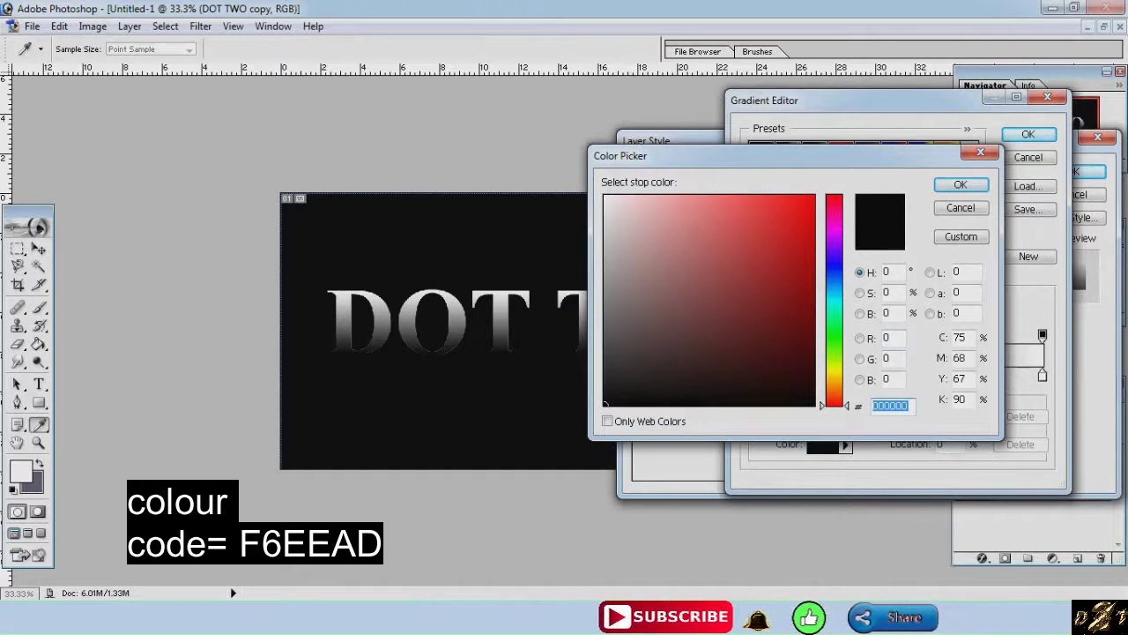
pyautogui.write('F6')
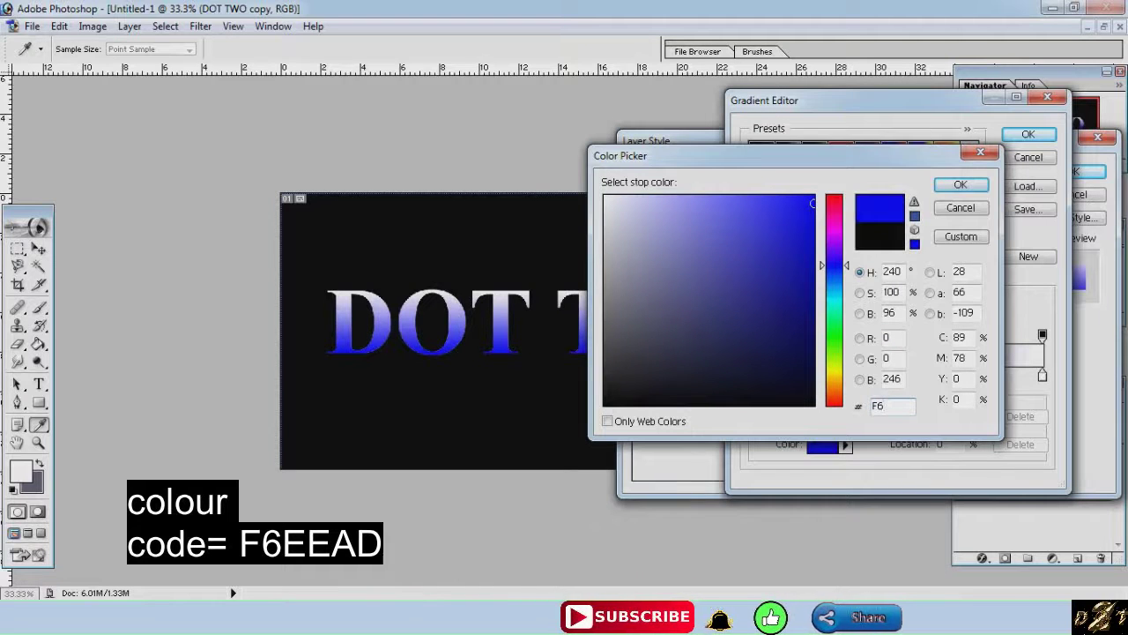
pyautogui.write('EEAD')
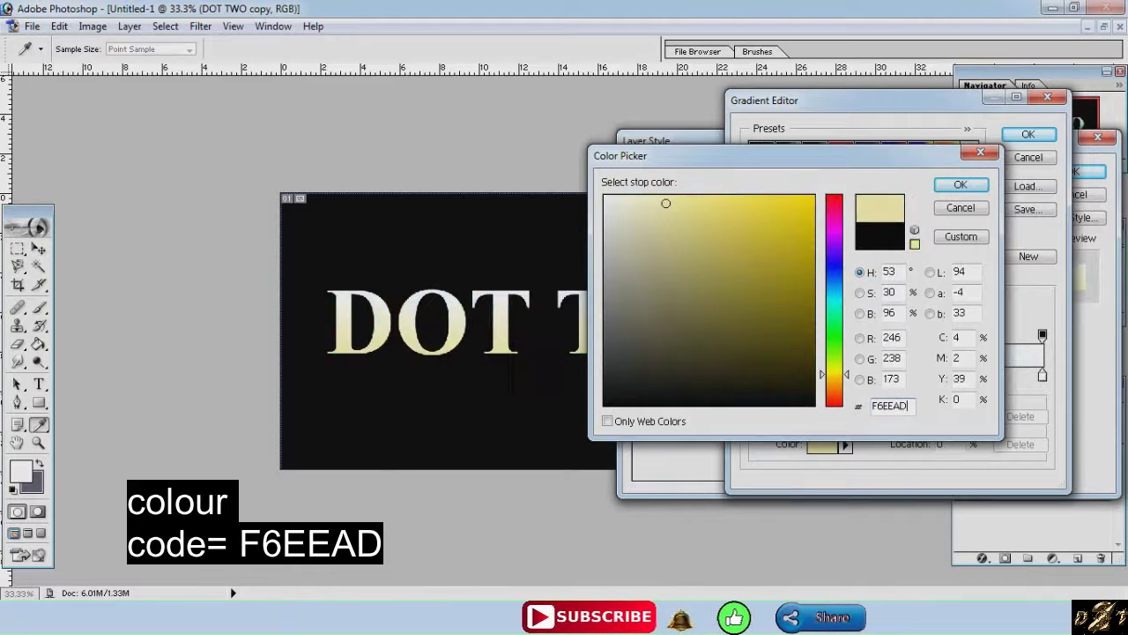
pyautogui.click(960, 184)
pyautogui.click(1043, 376)
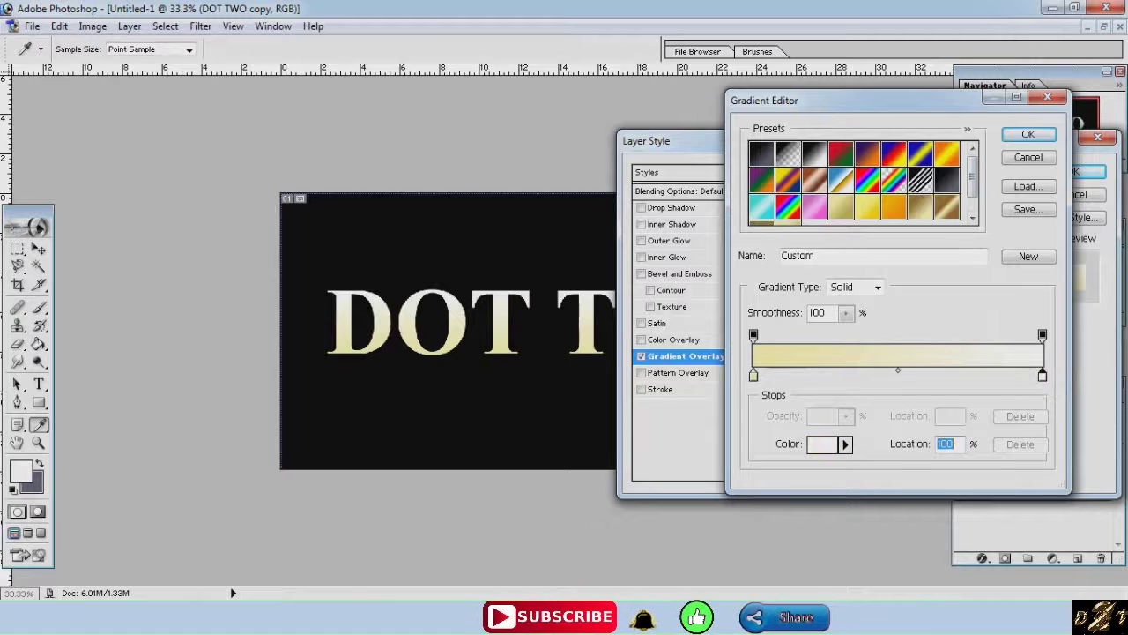
pyautogui.click(821, 444)
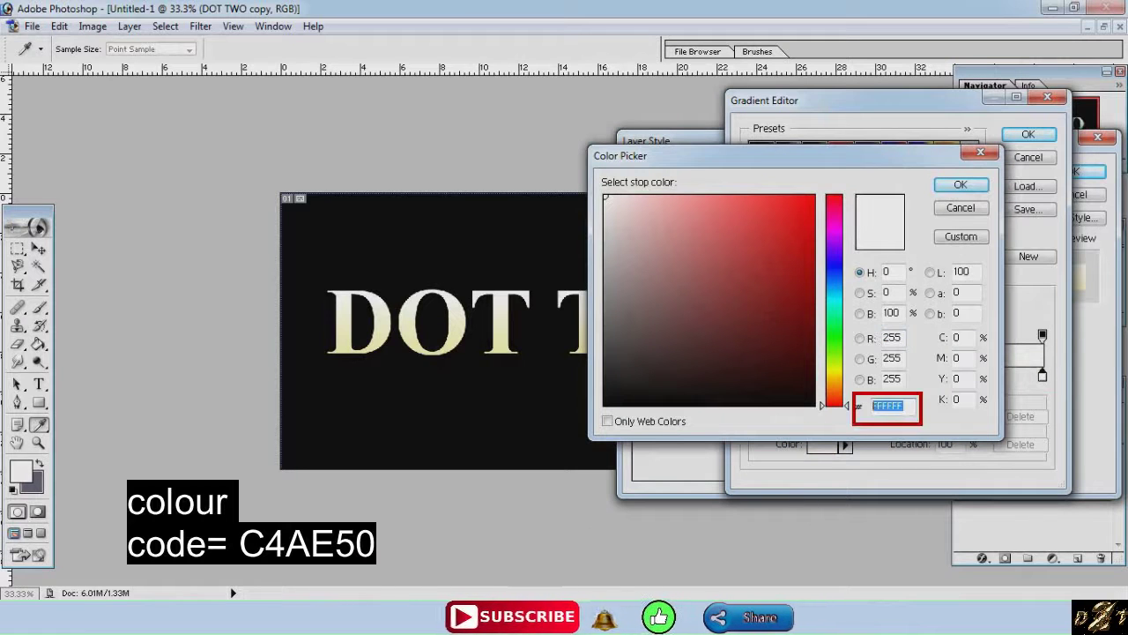
pyautogui.write('C4')
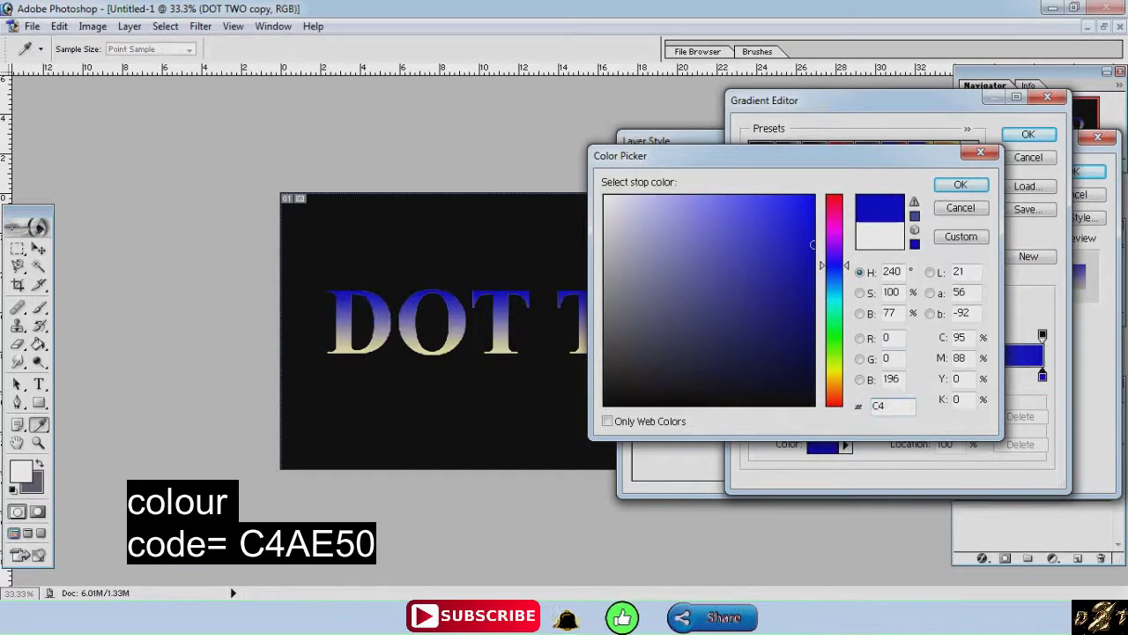
pyautogui.write('AE')
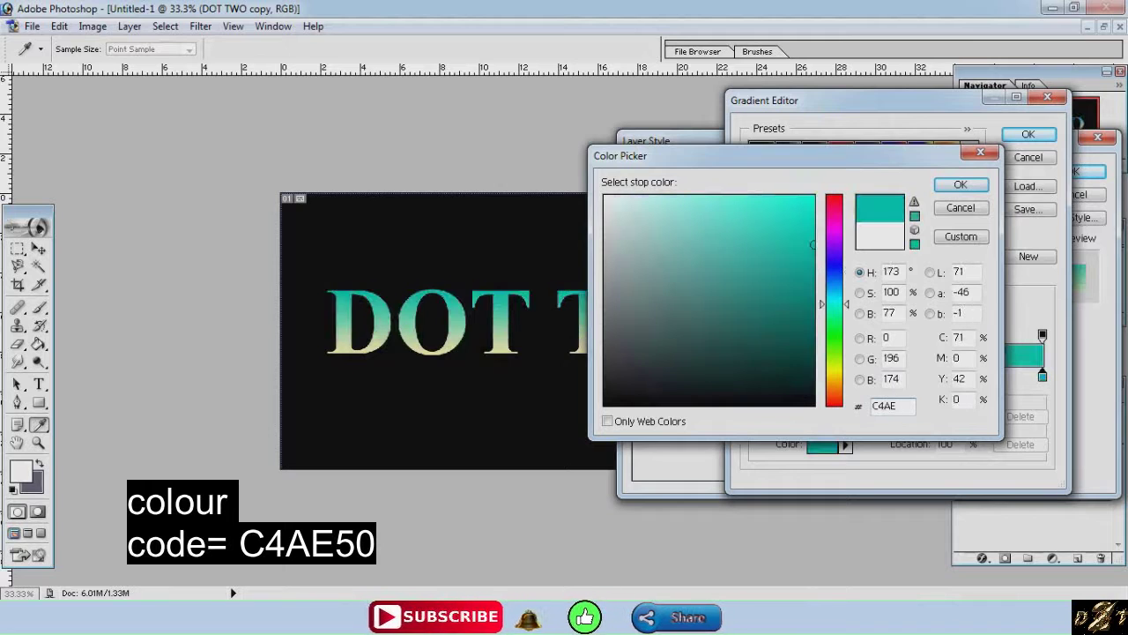
pyautogui.write('50')
pyautogui.press('Return')
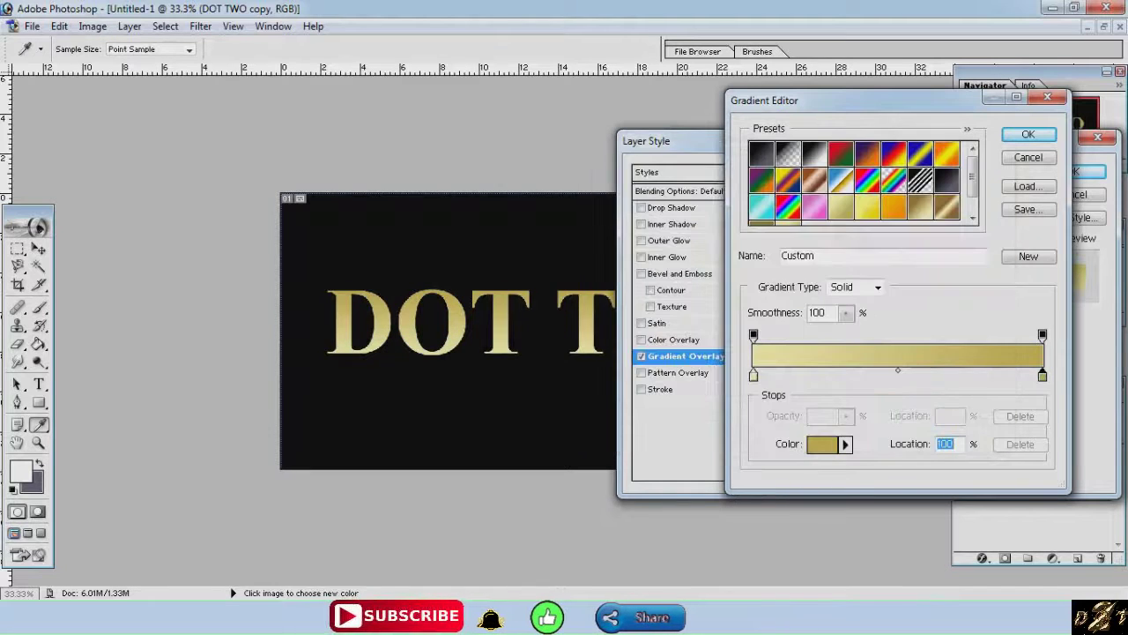
# Save the gold gradient as preset 'G2' and apply it to the overlay
pyautogui.doubleClick(798, 255)
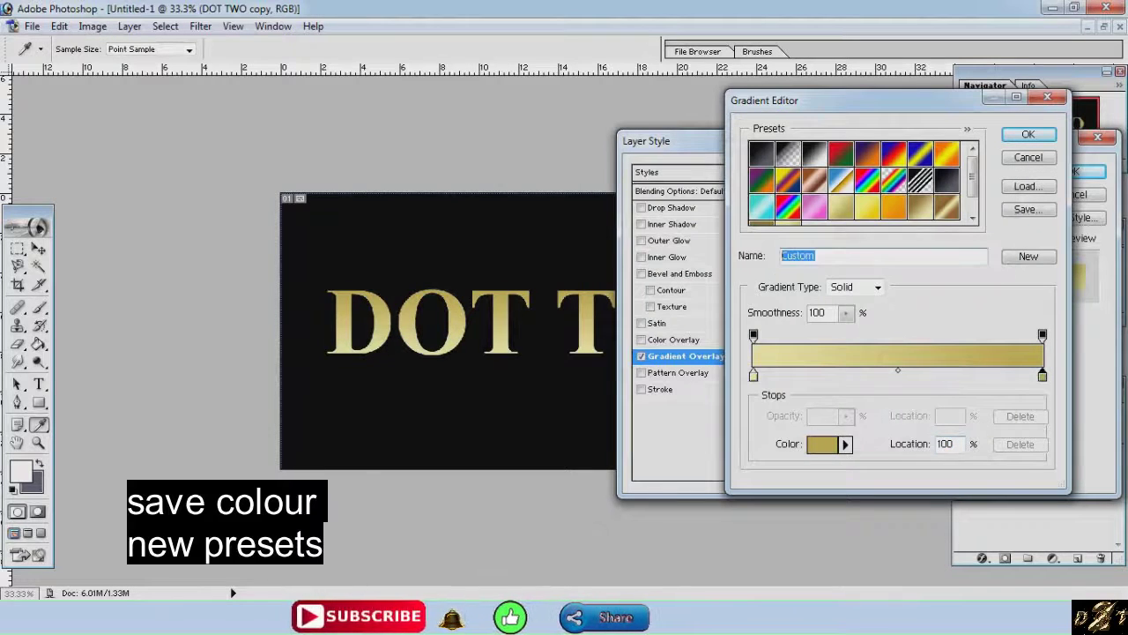
pyautogui.write('G2')
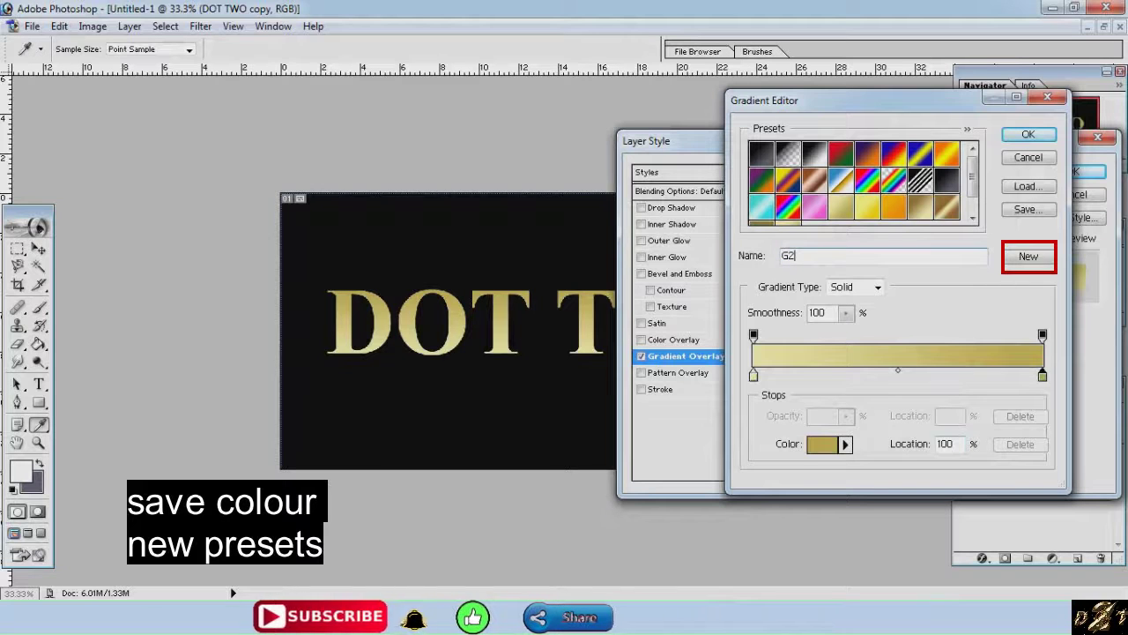
pyautogui.click(1028, 256)
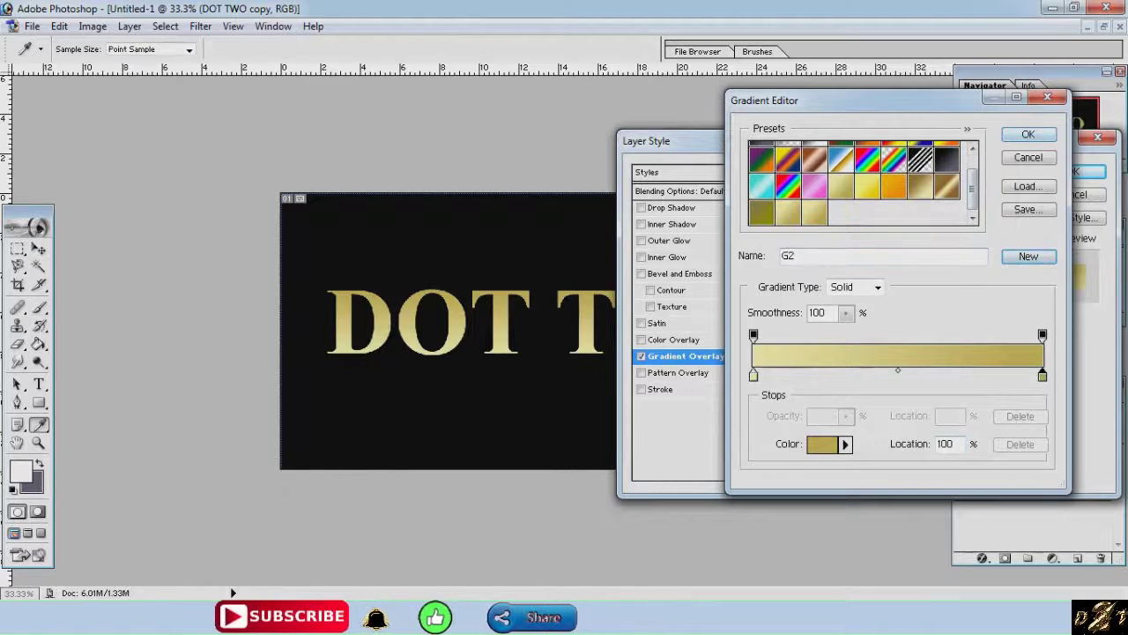
pyautogui.press('Return')
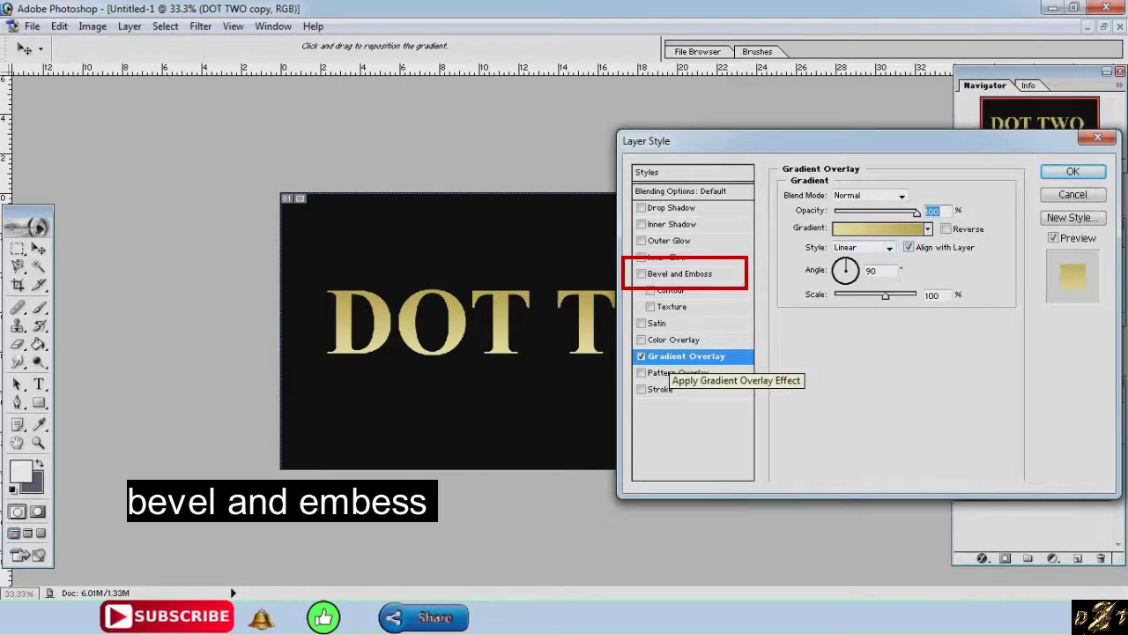
# Enable Bevel and Emboss with Chisel Hard technique, depth 180 and size 42
pyautogui.click(657, 274)
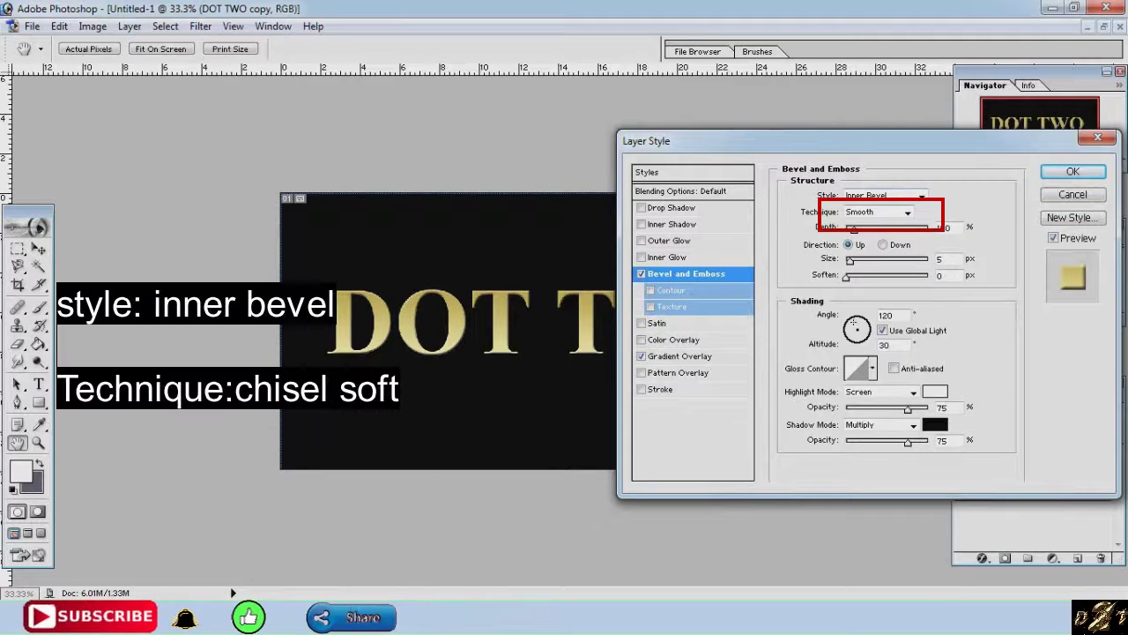
pyautogui.click(881, 212)
pyautogui.click(873, 220)
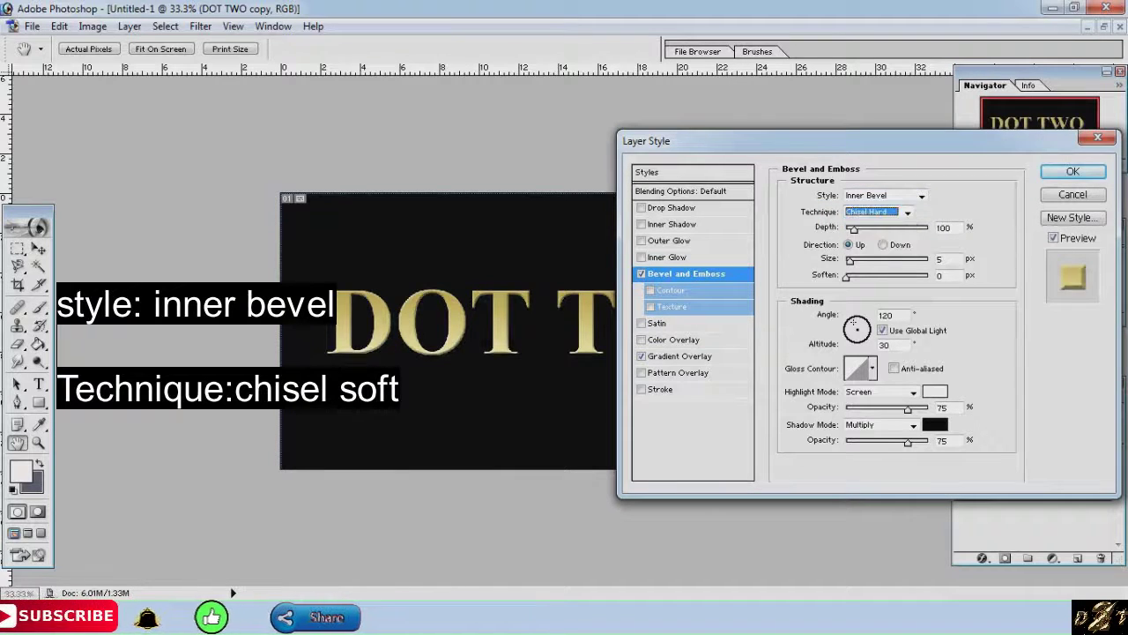
pyautogui.write('180')
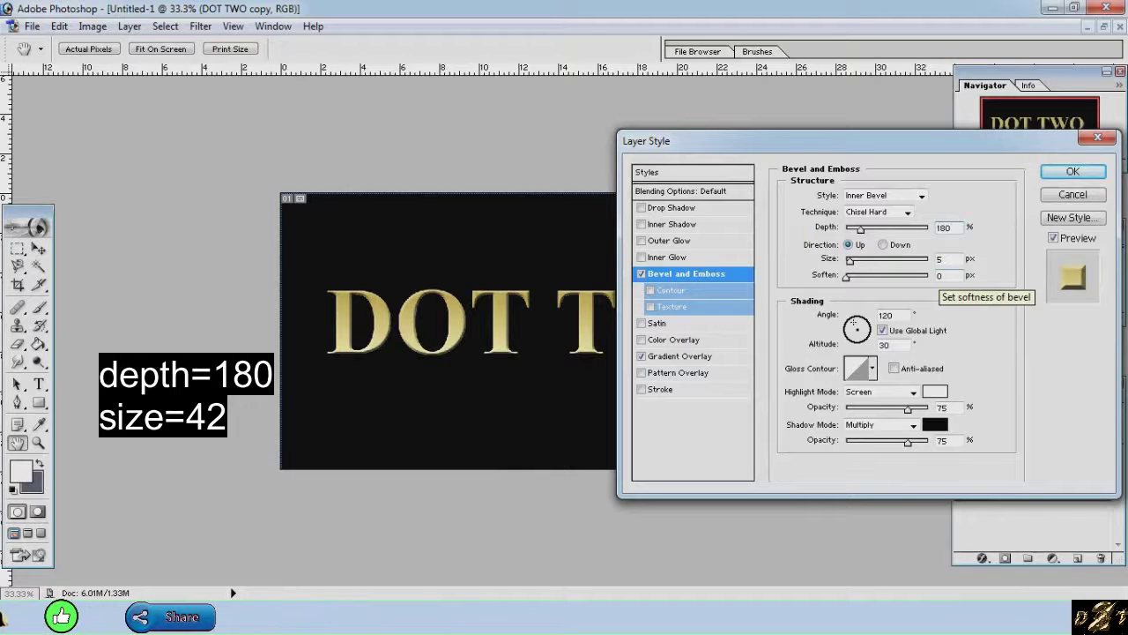
pyautogui.click(943, 258)
pyautogui.write('42')
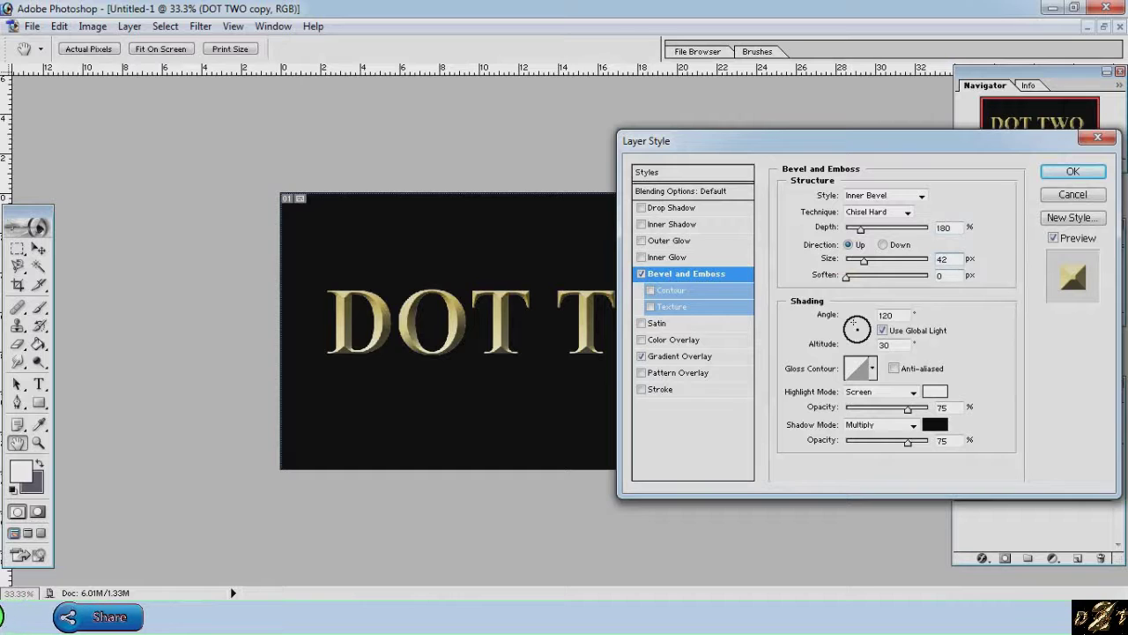
# After trying several presets, set the gloss contour to Ring - Double with anti-aliasing
pyautogui.click(871, 368)
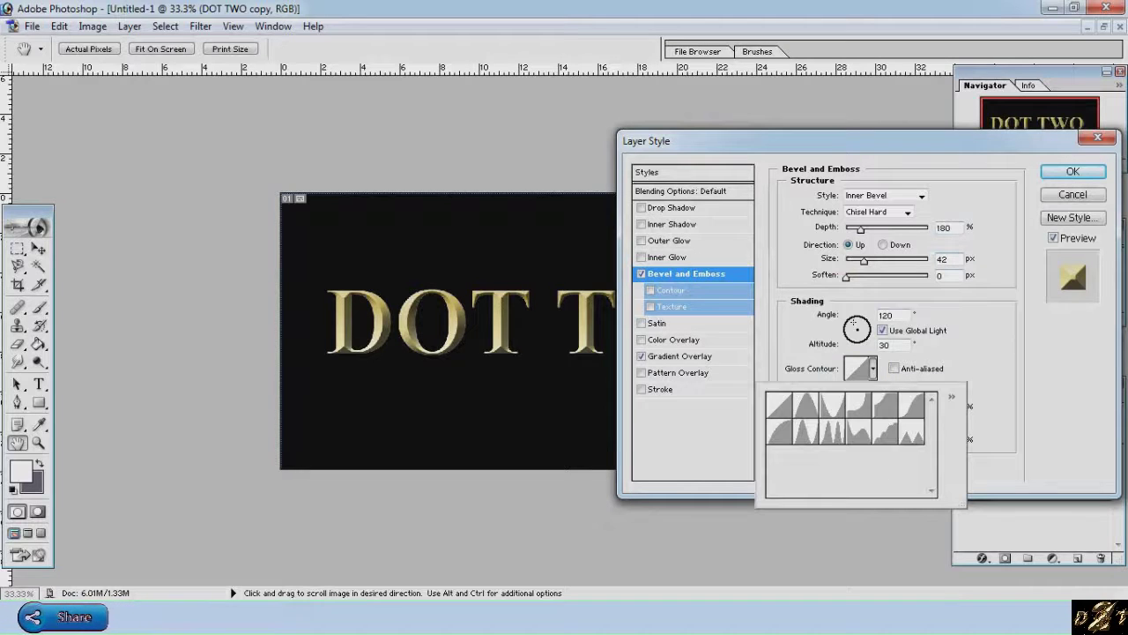
pyautogui.click(831, 432)
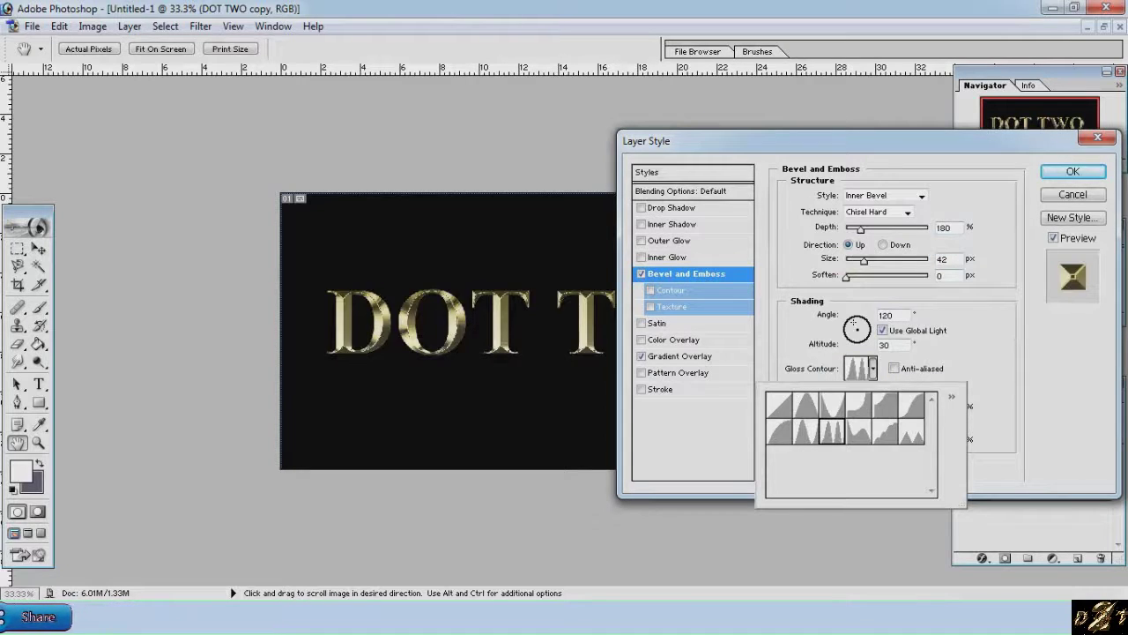
pyautogui.click(832, 405)
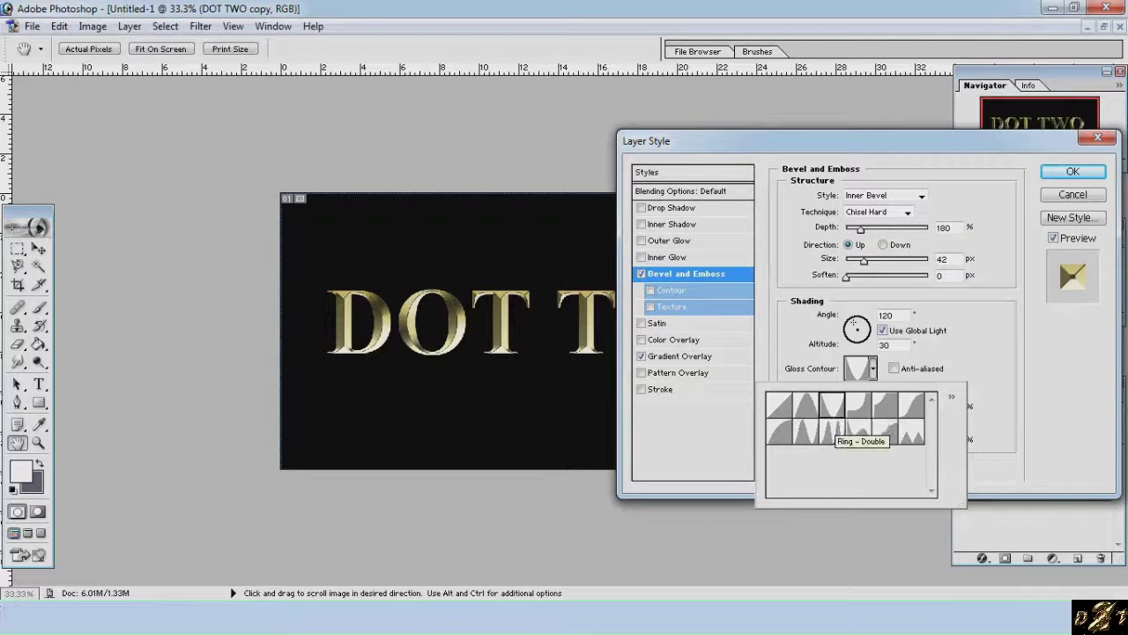
pyautogui.click(831, 430)
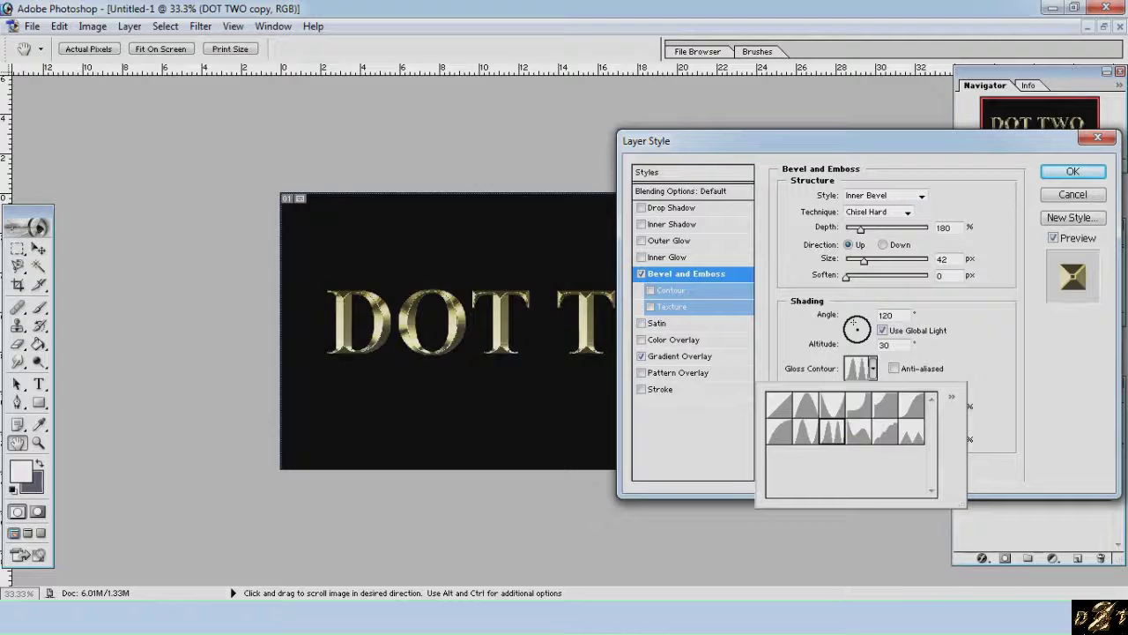
pyautogui.click(805, 430)
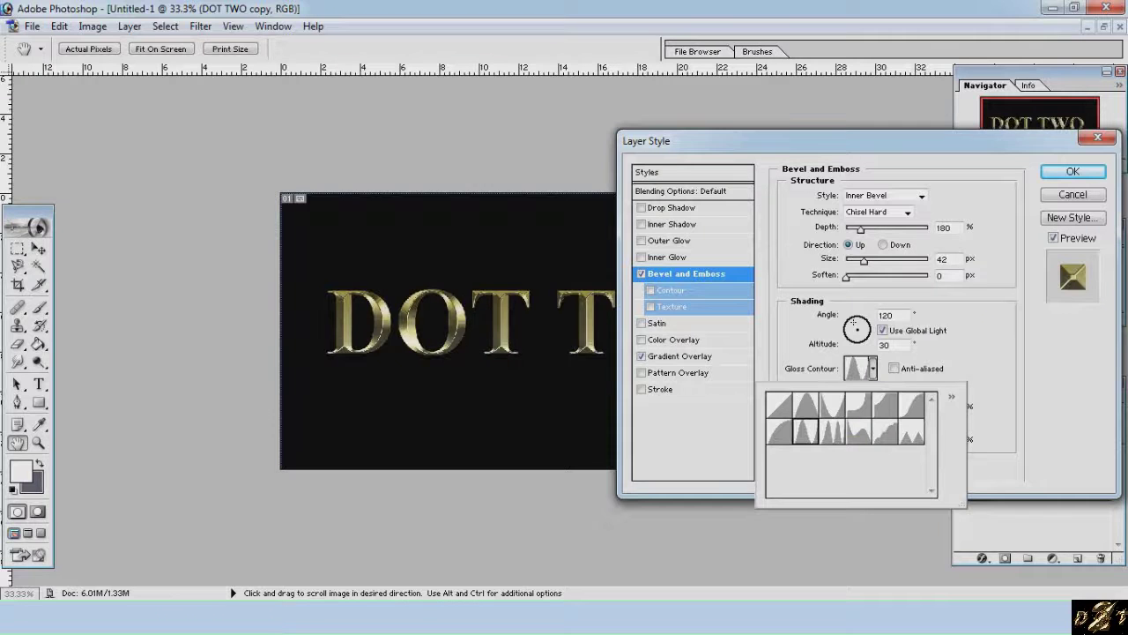
pyautogui.click(831, 430)
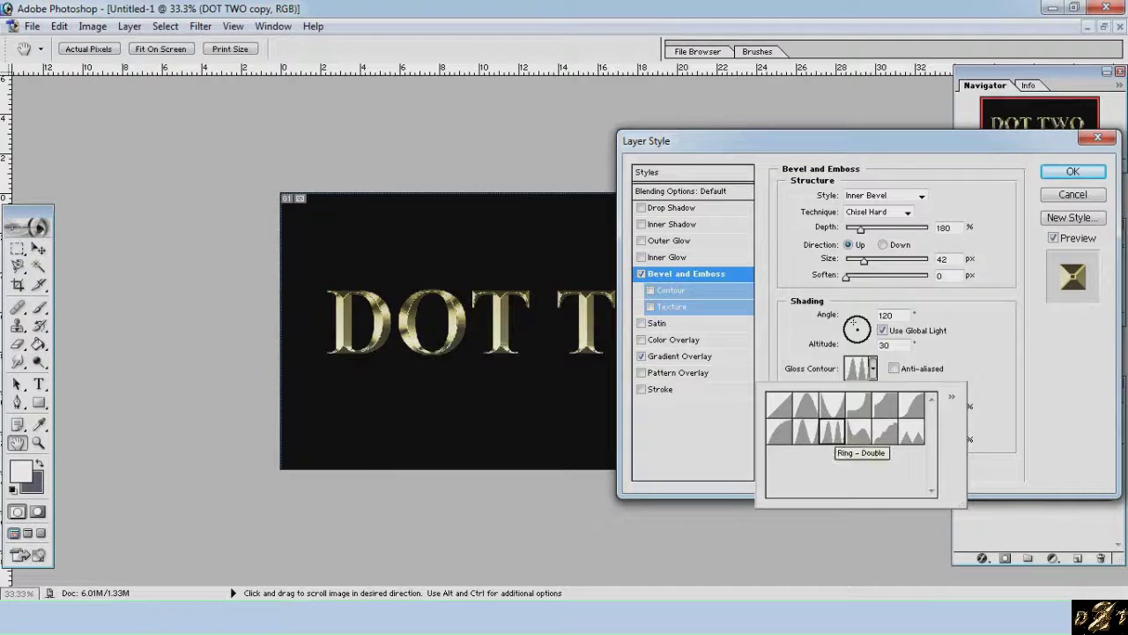
pyautogui.click(894, 368)
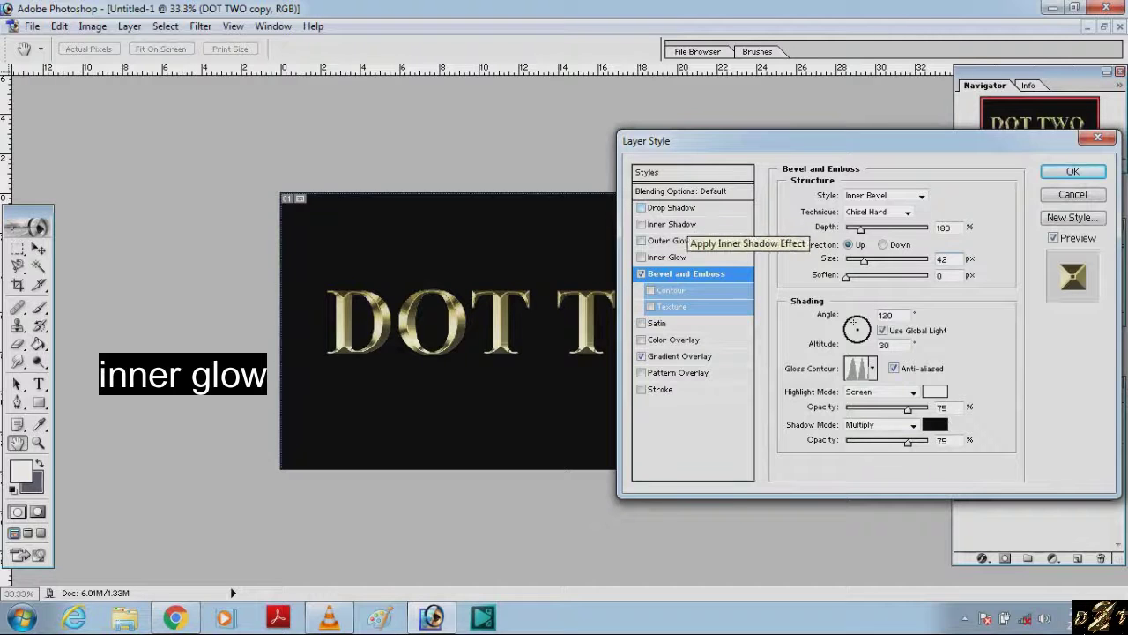
# Enable Inner Glow in Multiply mode at 50% opacity with orange colour E88121
pyautogui.click(669, 257)
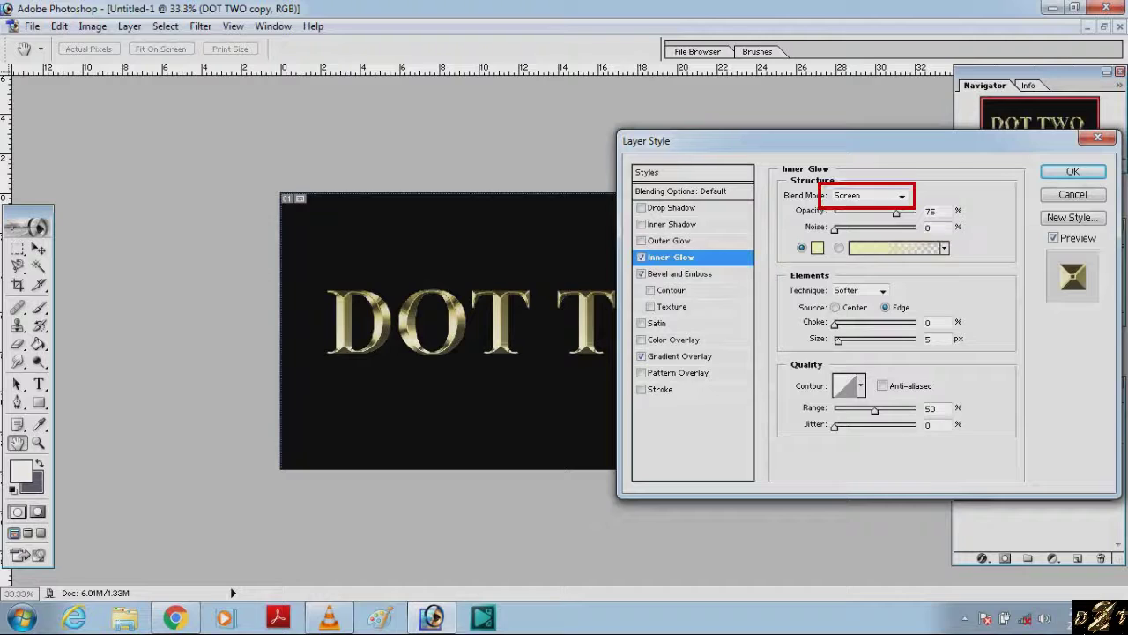
pyautogui.click(868, 194)
pyautogui.click(868, 231)
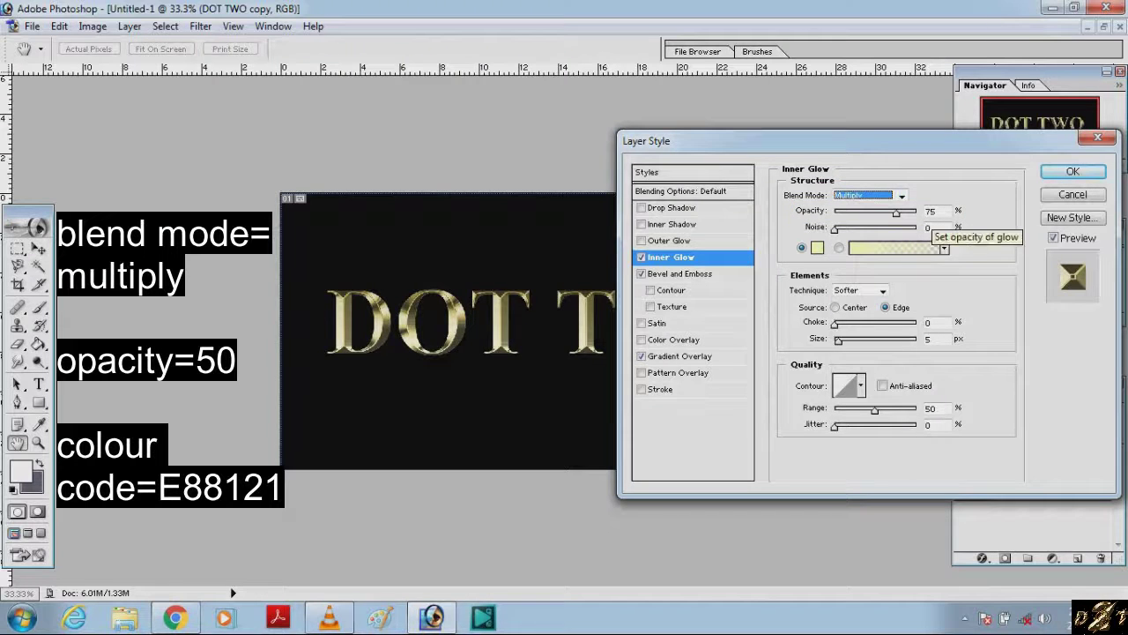
pyautogui.doubleClick(931, 210)
pyautogui.write('50')
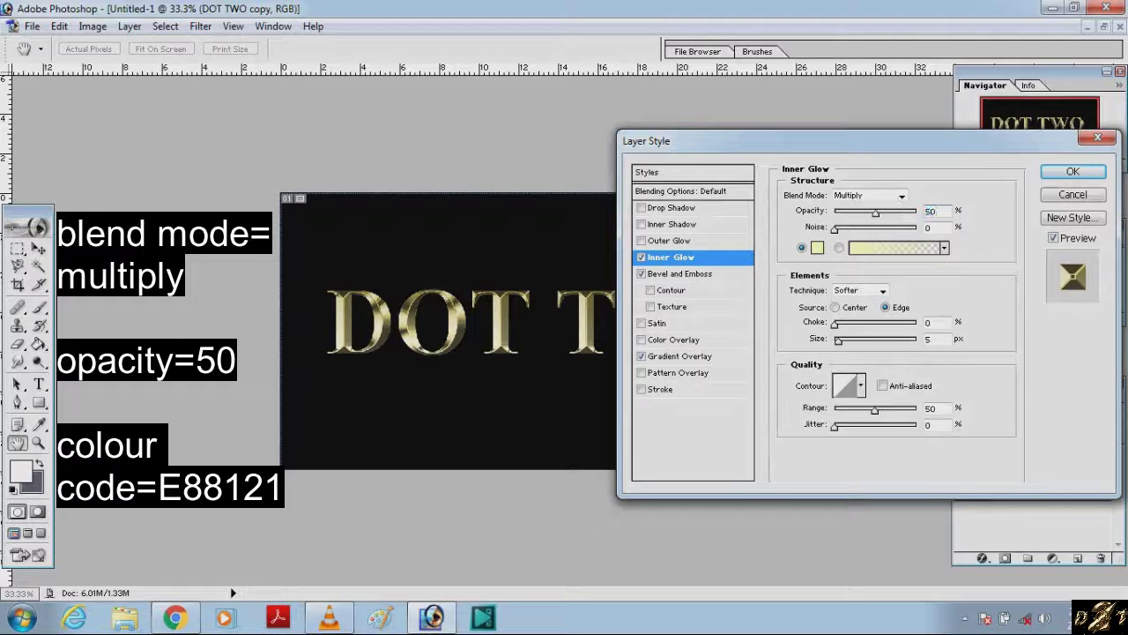
pyautogui.click(817, 248)
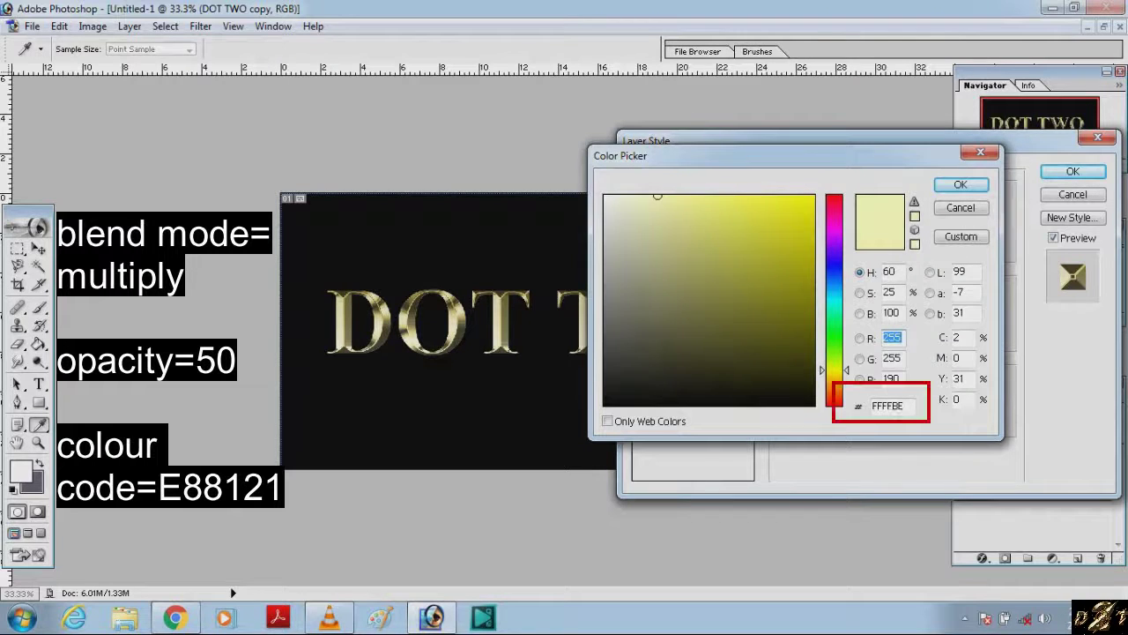
pyautogui.click(888, 406)
pyautogui.write('E88')
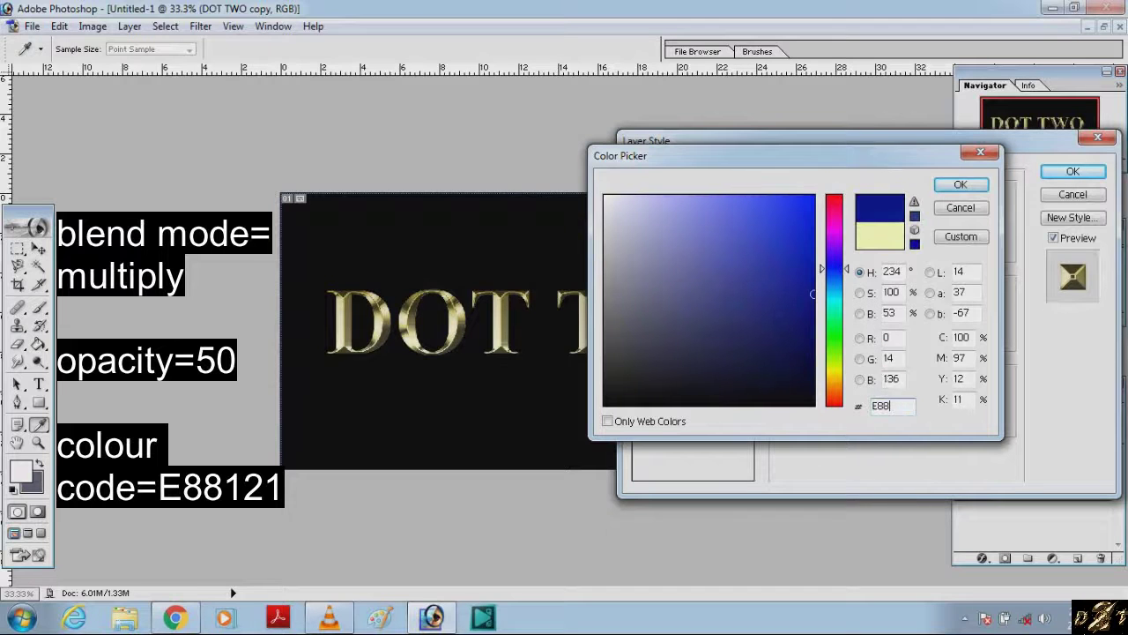
pyautogui.write('121')
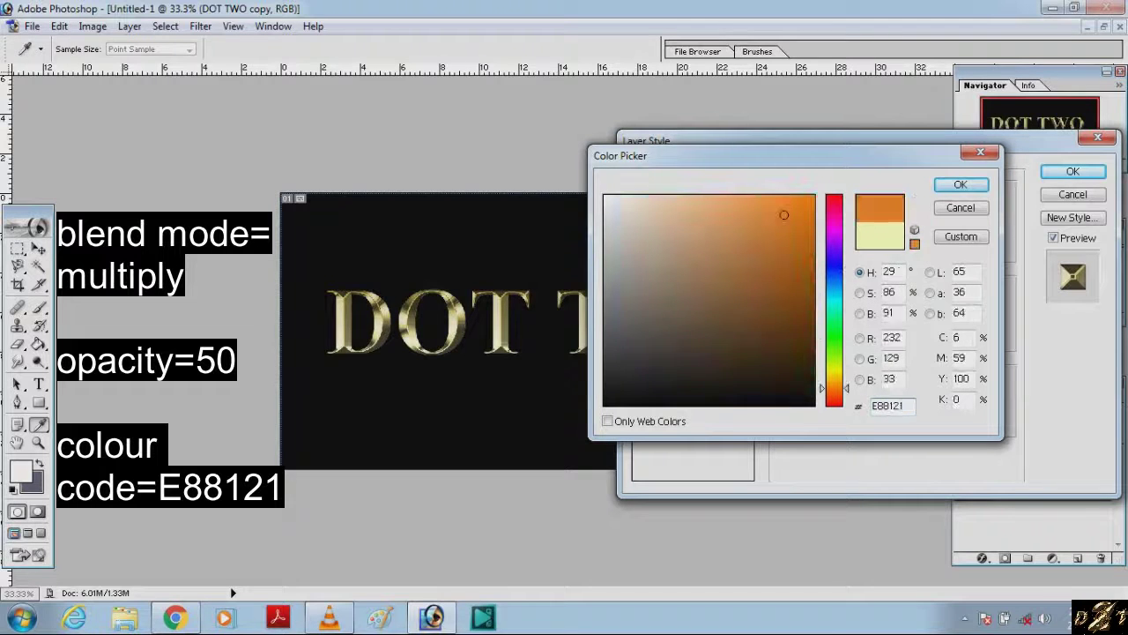
pyautogui.press('Return')
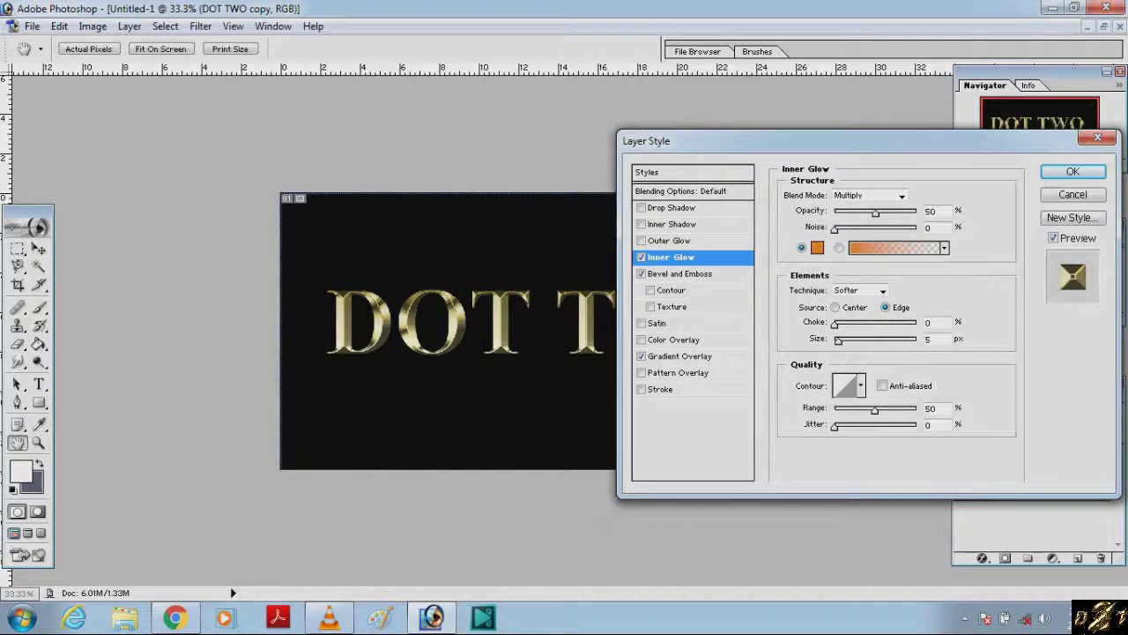
# Set the inner glow size to 23 px and apply the layer styles
pyautogui.press('Up')
pyautogui.press('Up')
pyautogui.press('Up')
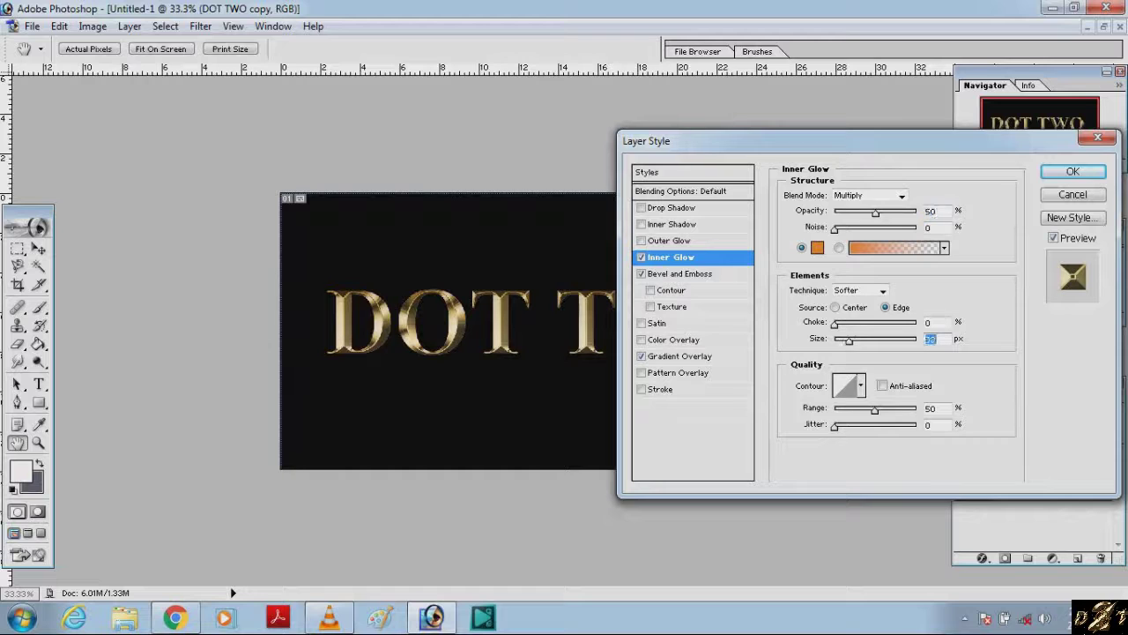
pyautogui.write('2')
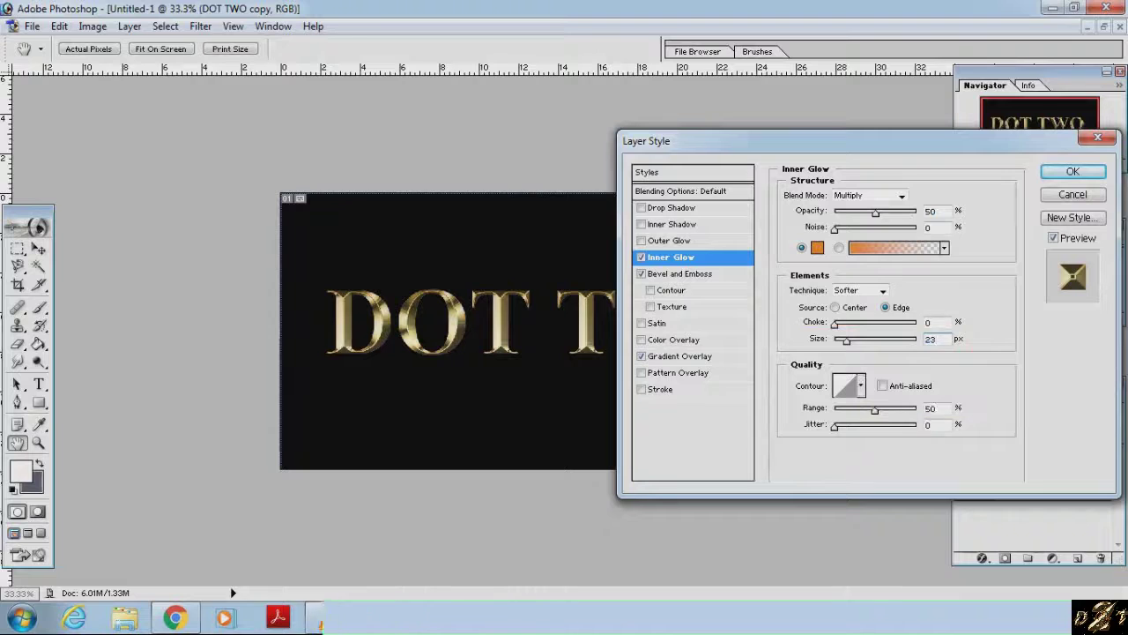
pyautogui.press('Return')
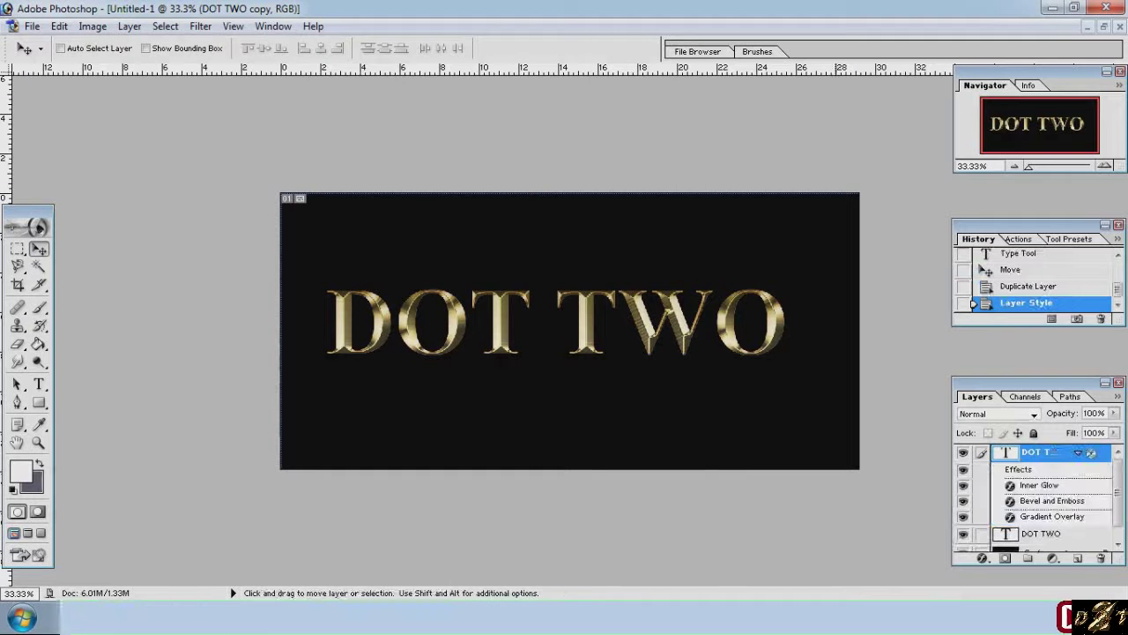
# On the original DOT TWO layer, fill the Stroke with the pale gold G2 gradient preset
pyautogui.click(1040, 534)
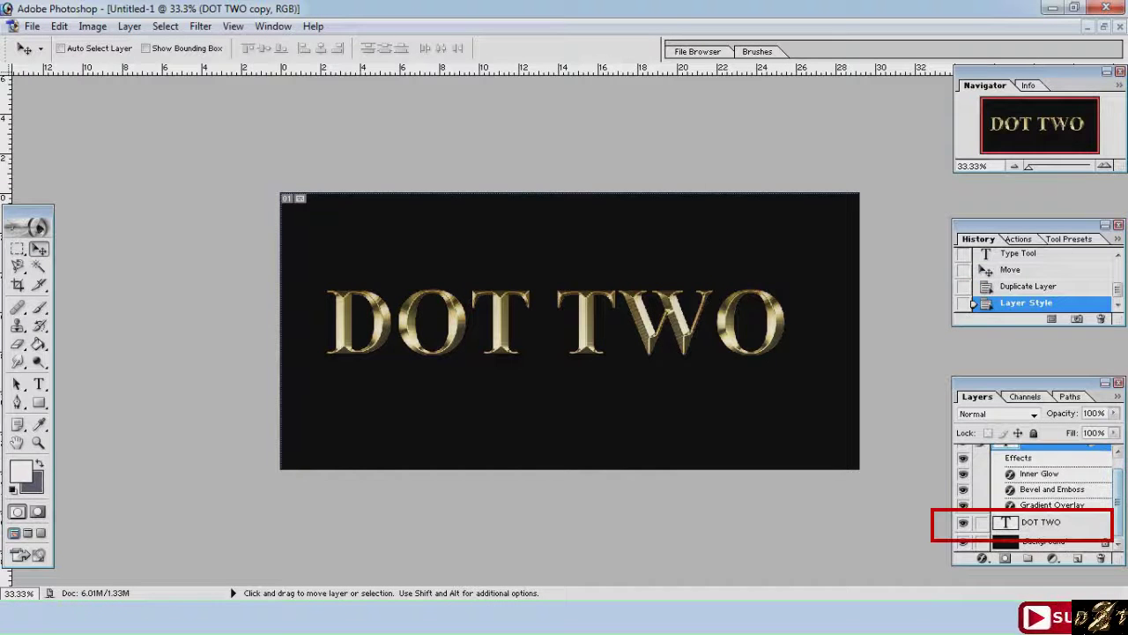
pyautogui.click(983, 558)
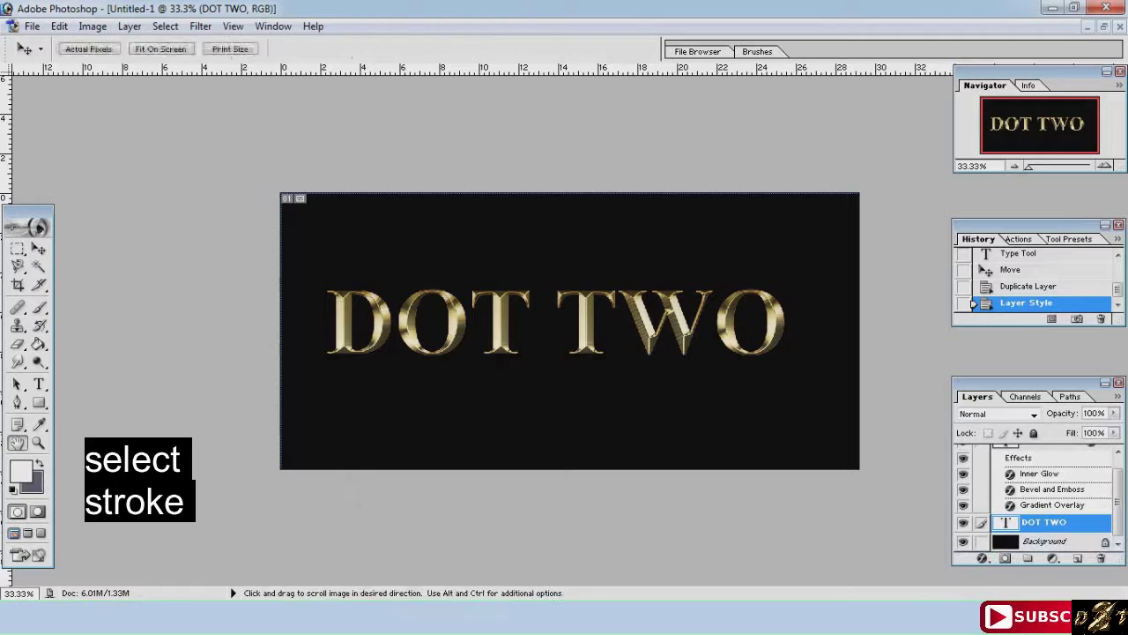
pyautogui.click(881, 270)
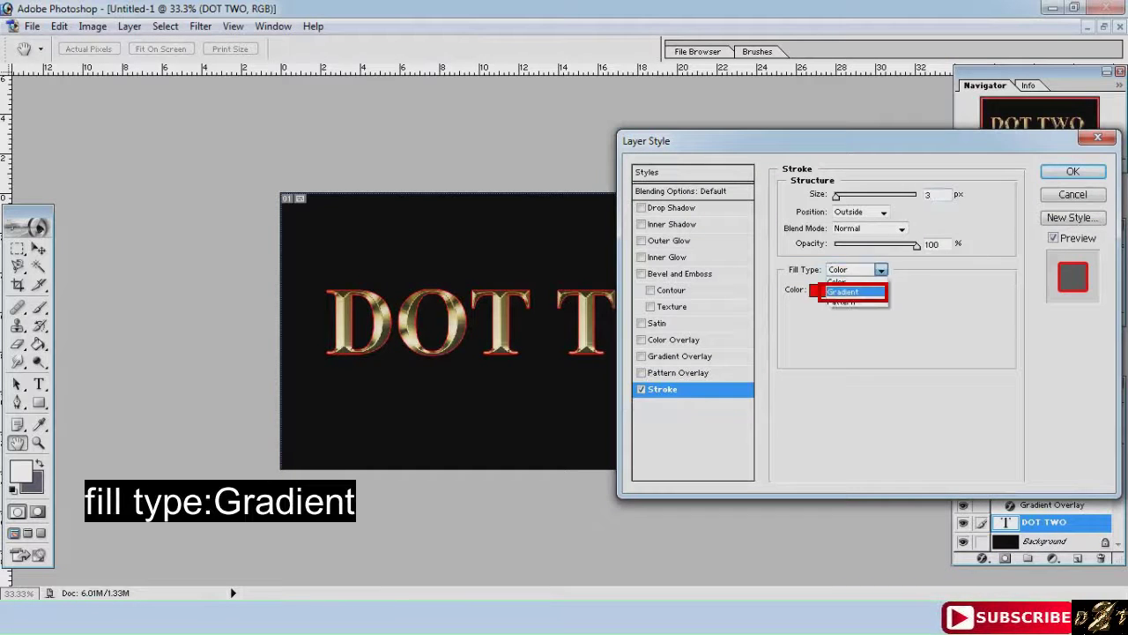
pyautogui.click(842, 281)
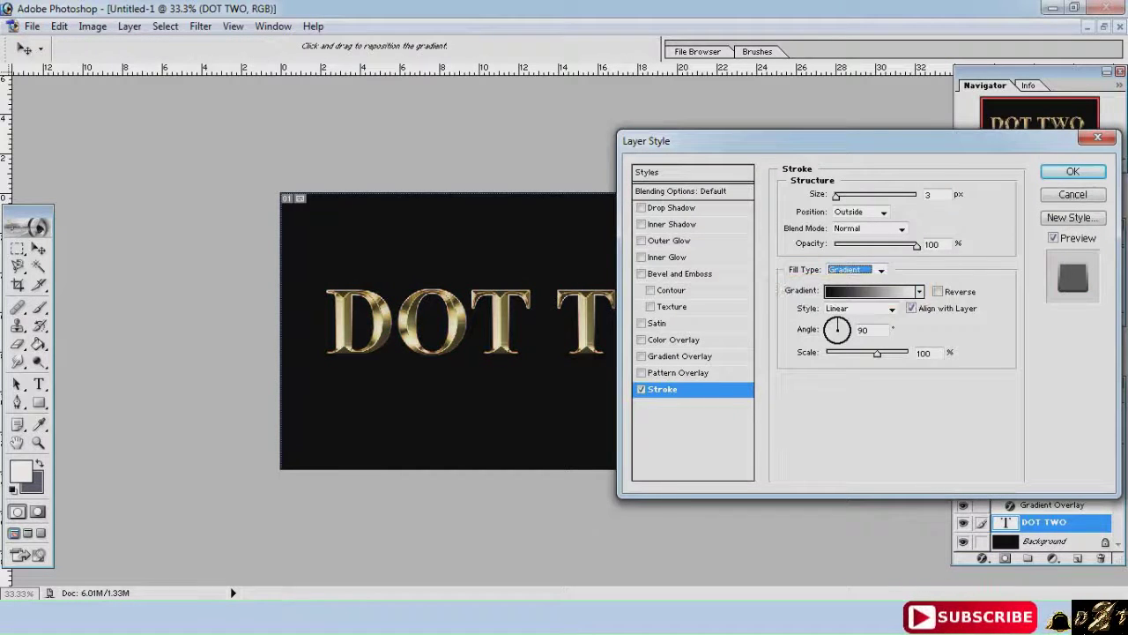
pyautogui.click(872, 291)
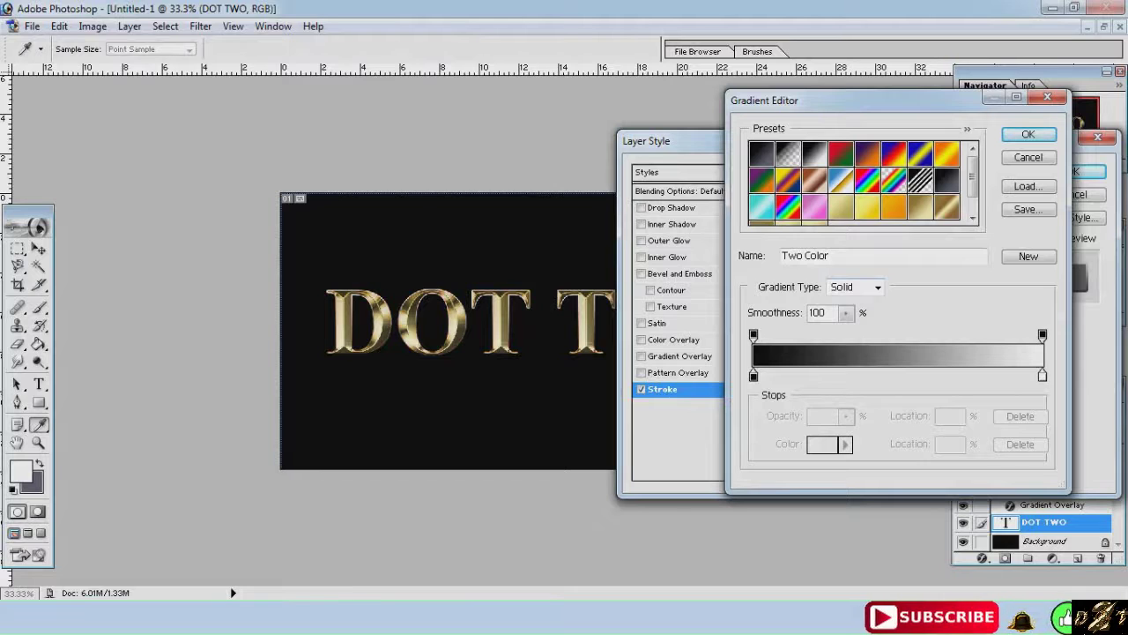
pyautogui.scroll(-2, 854, 181)
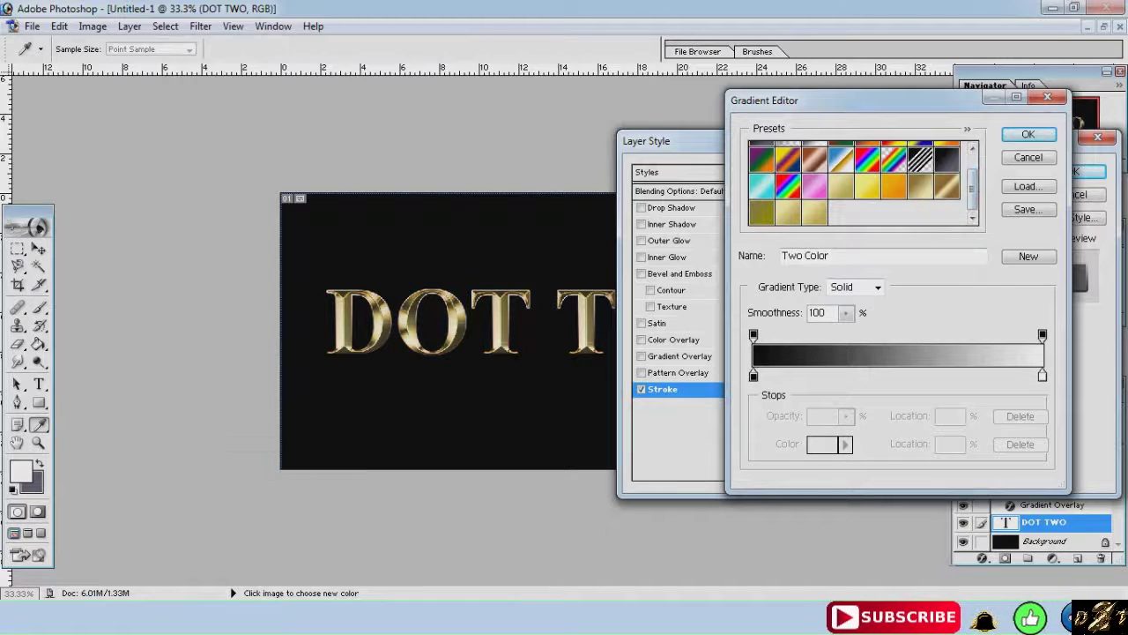
pyautogui.click(788, 212)
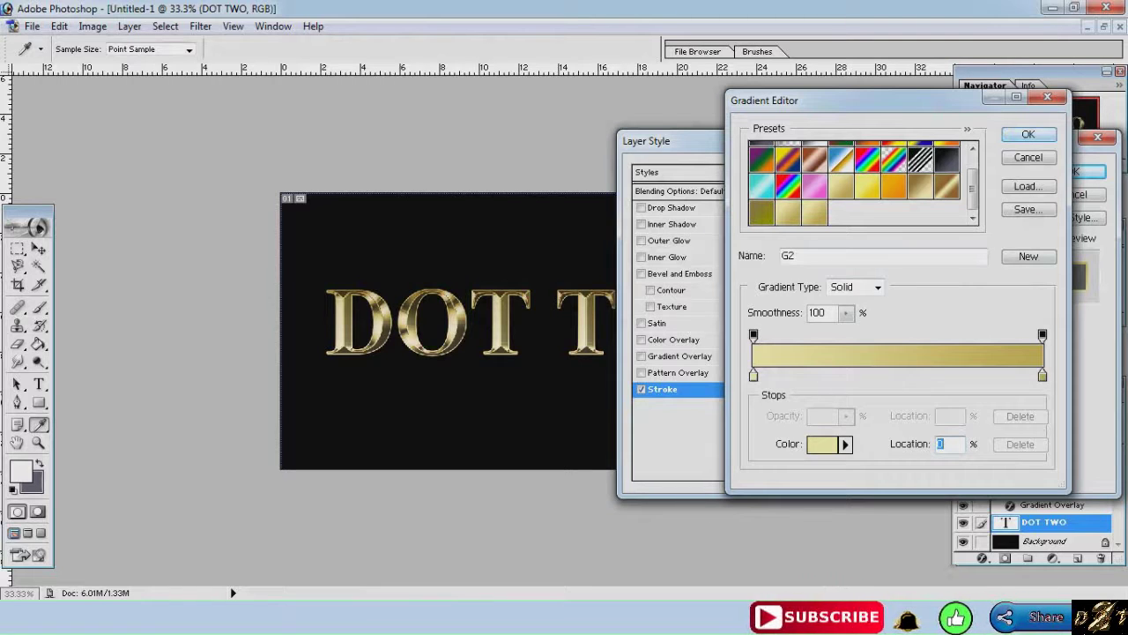
pyautogui.press('Return')
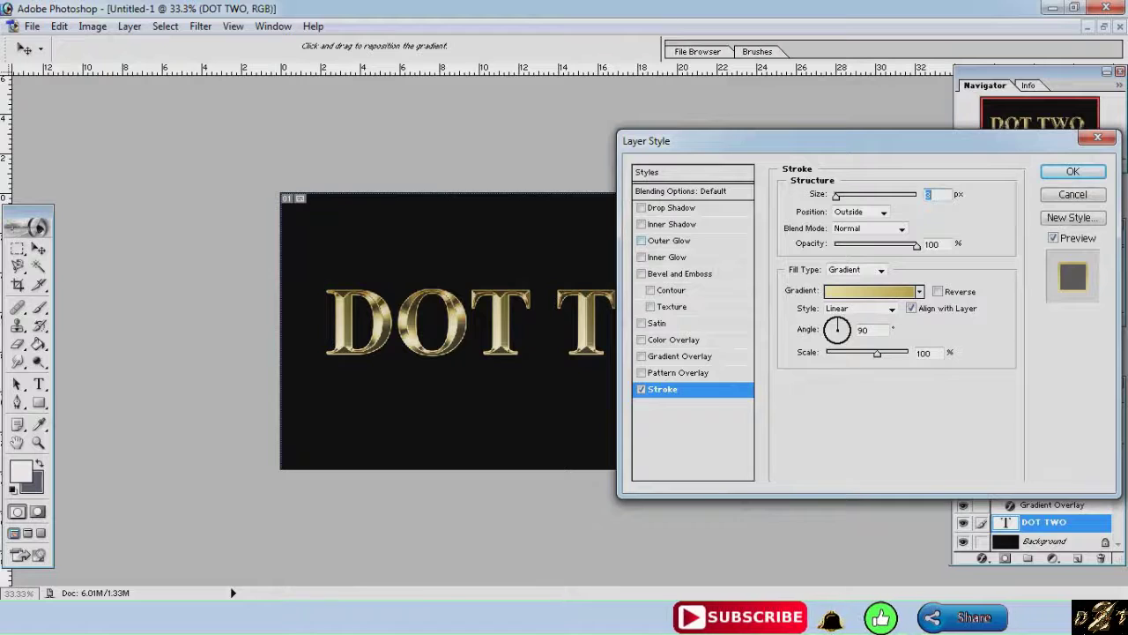
pyautogui.click(670, 241)
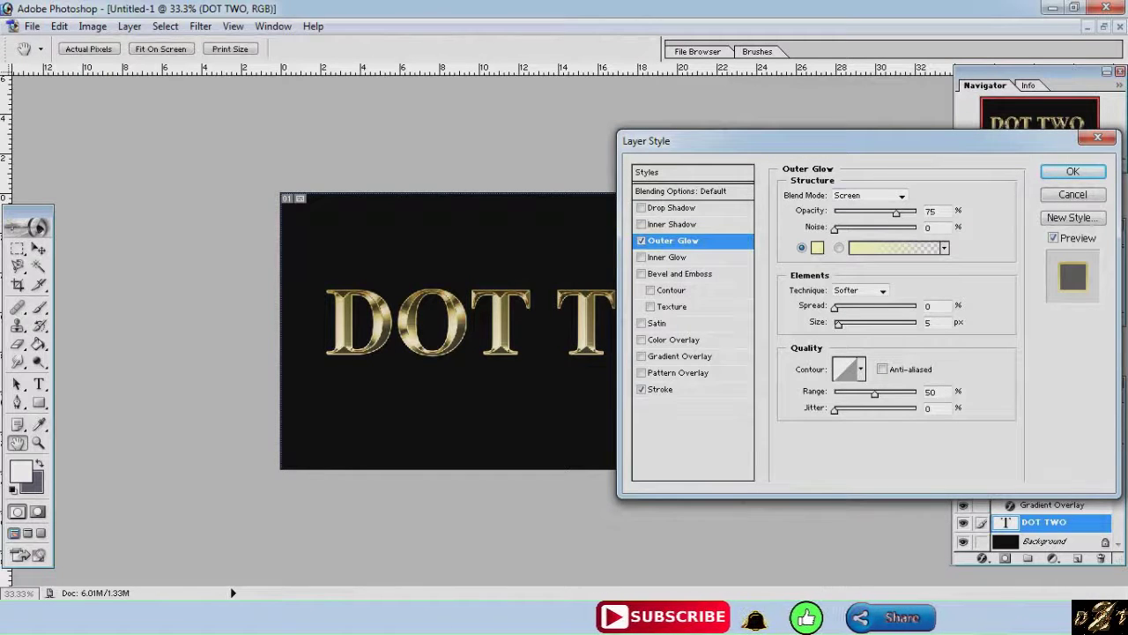
# Set the outer glow to 50% opacity, orange E88121 colour and 62 px size
pyautogui.click(936, 211)
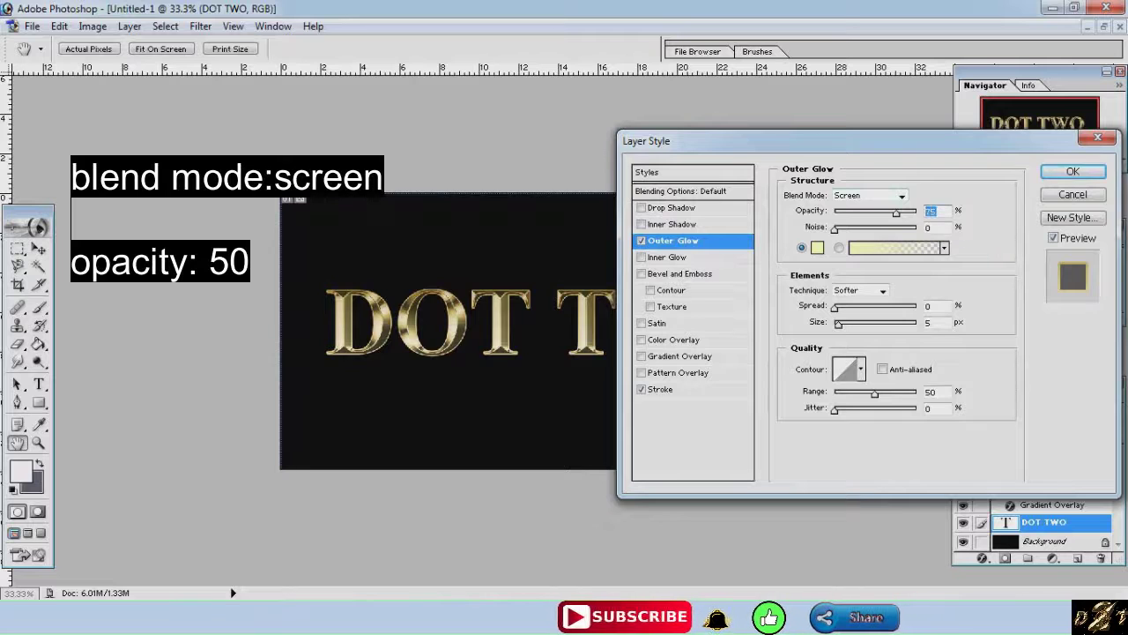
pyautogui.write('5')
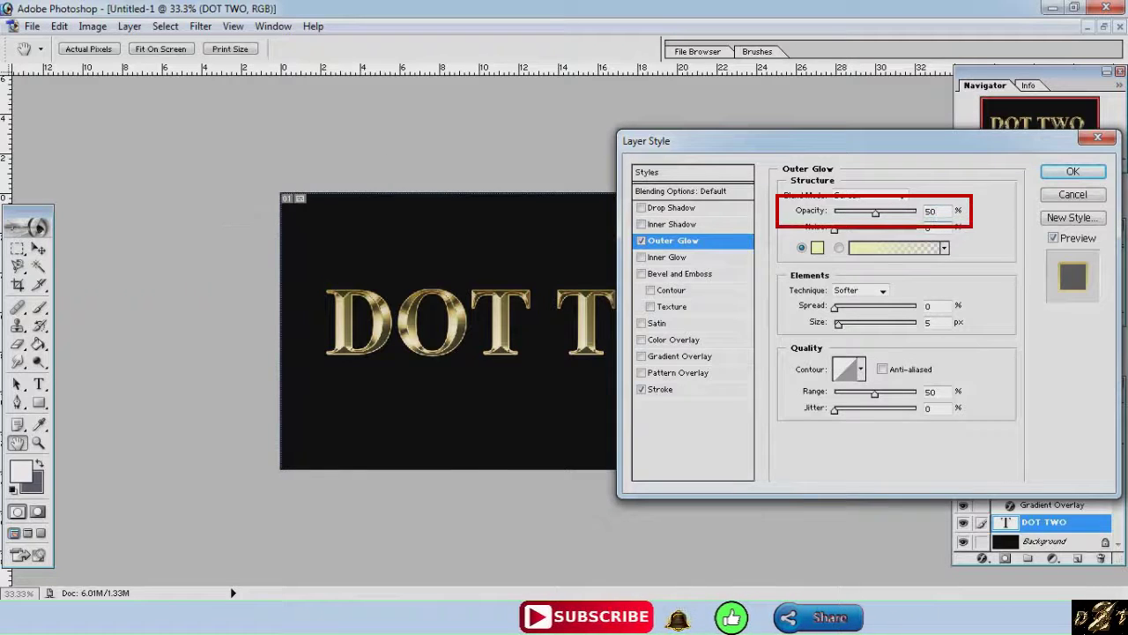
pyautogui.click(818, 248)
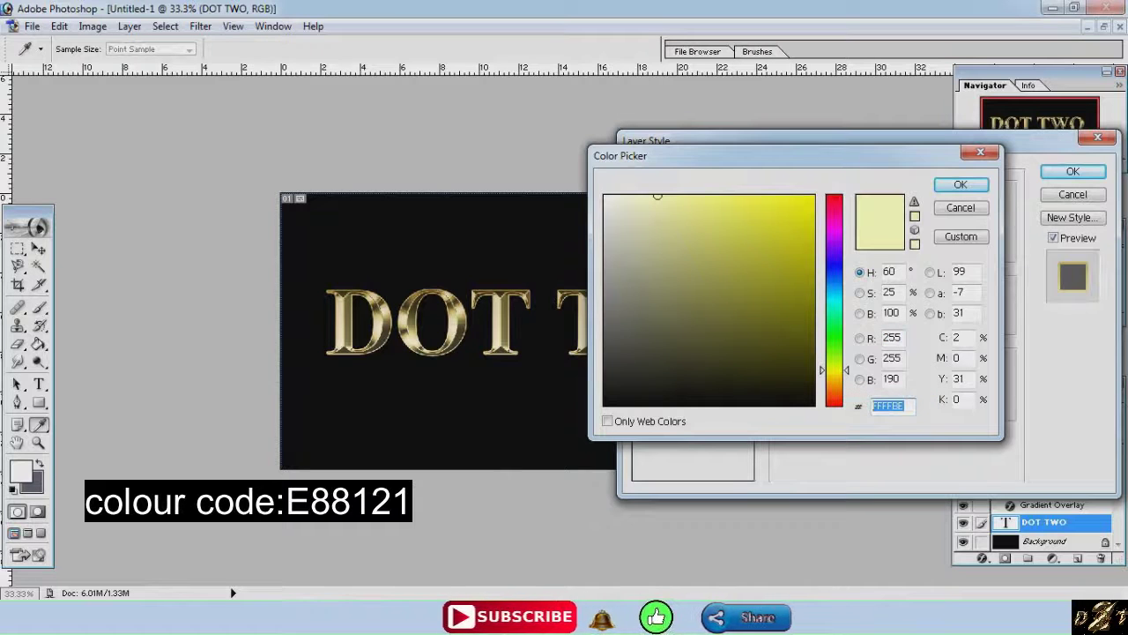
pyautogui.write('E88121')
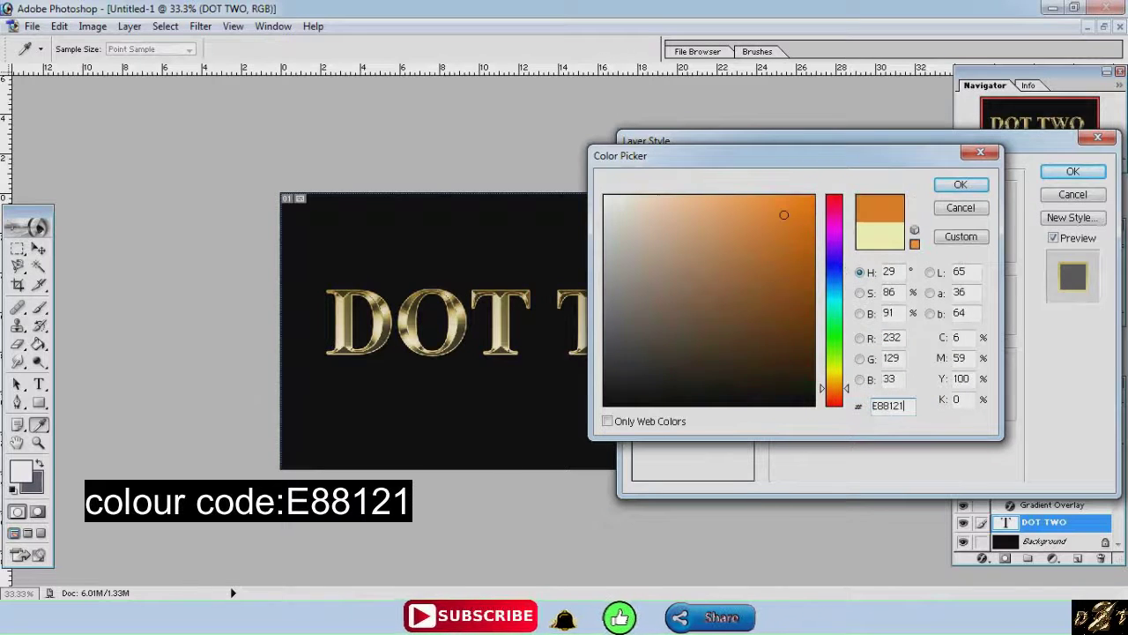
pyautogui.press('Return')
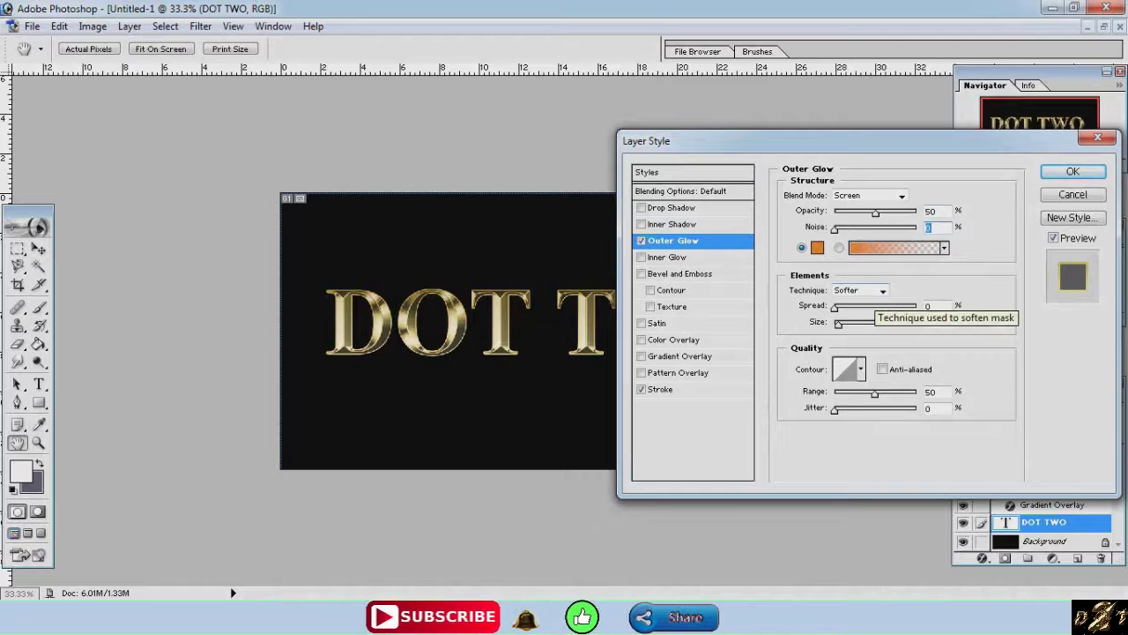
pyautogui.doubleClick(932, 323)
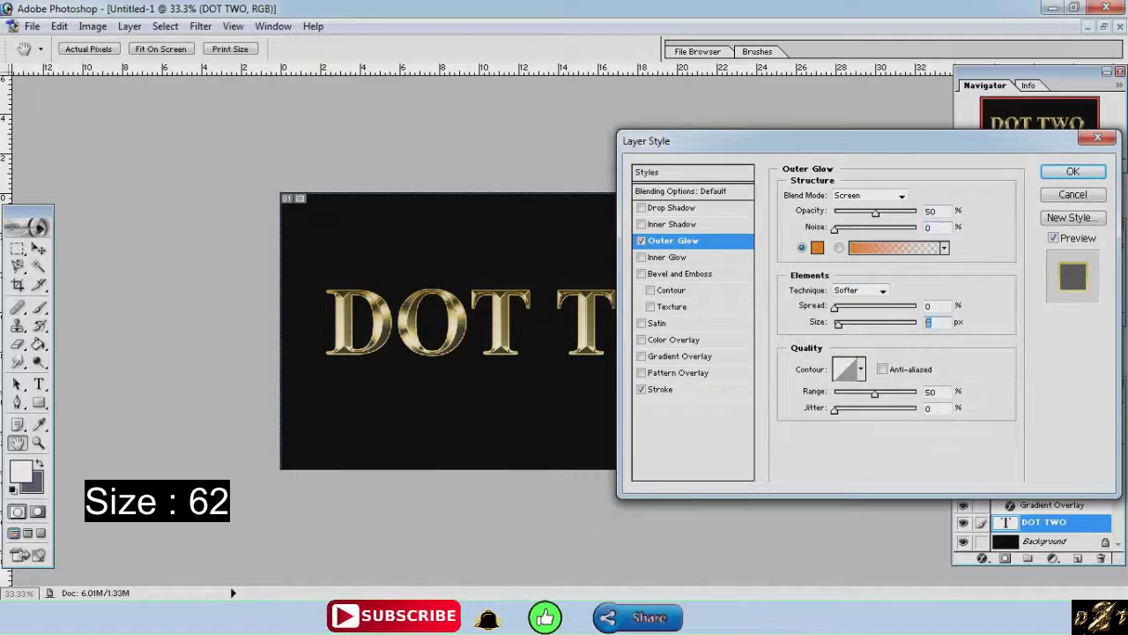
pyautogui.write('62')
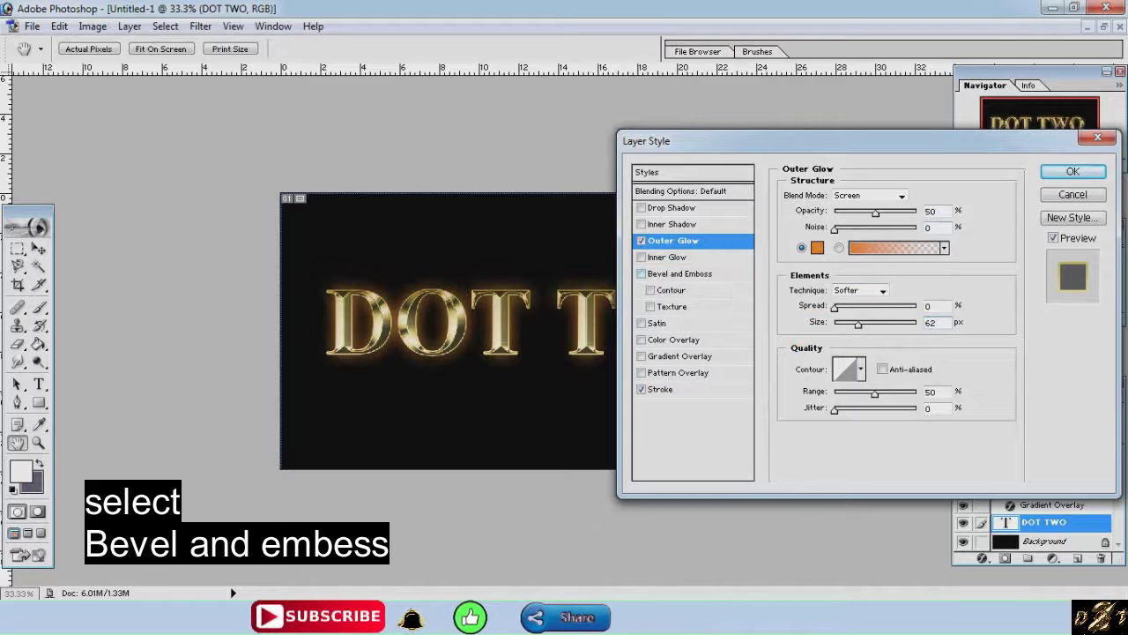
pyautogui.click(680, 273)
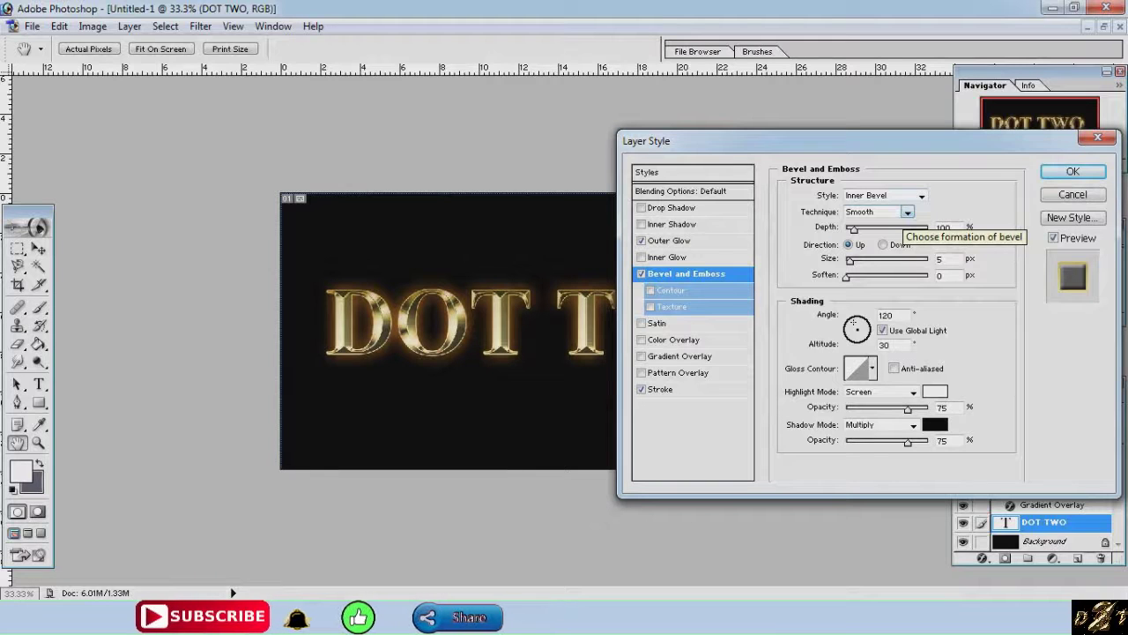
# Make the bevel a Chisel Hard Stroke Emboss with 180% depth and Contour enabled
pyautogui.click(921, 195)
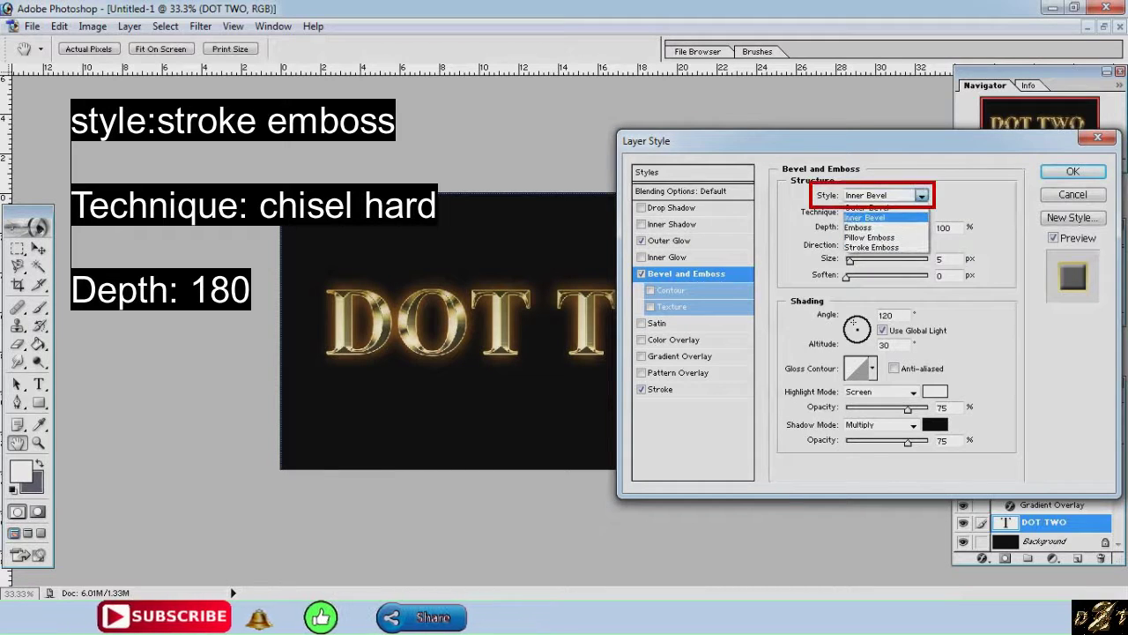
pyautogui.click(871, 247)
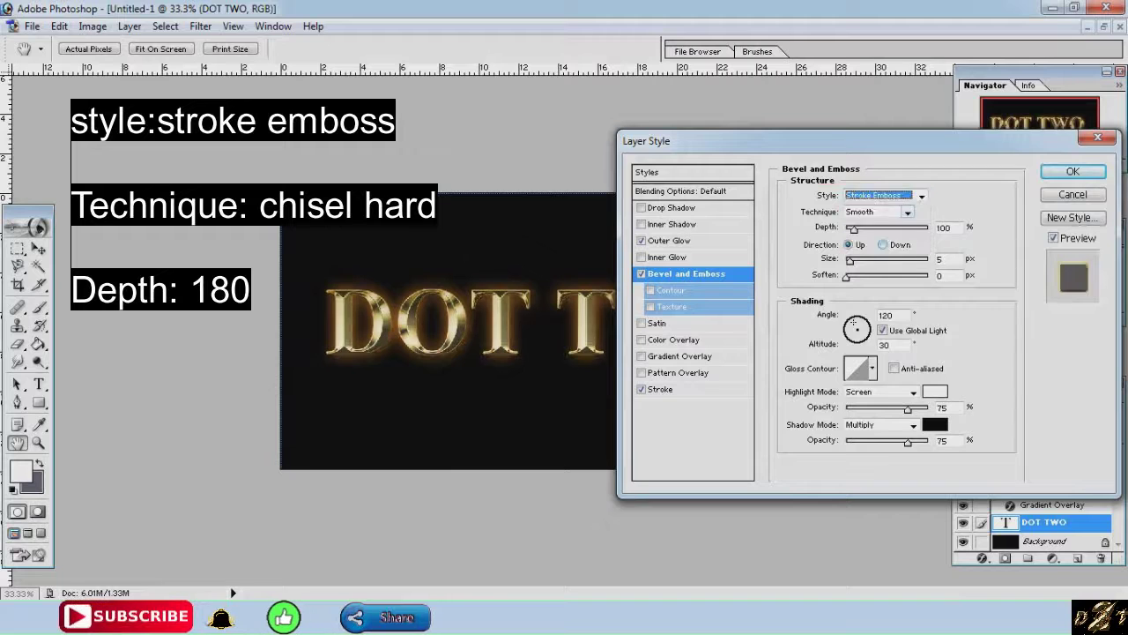
pyautogui.click(907, 212)
pyautogui.click(864, 234)
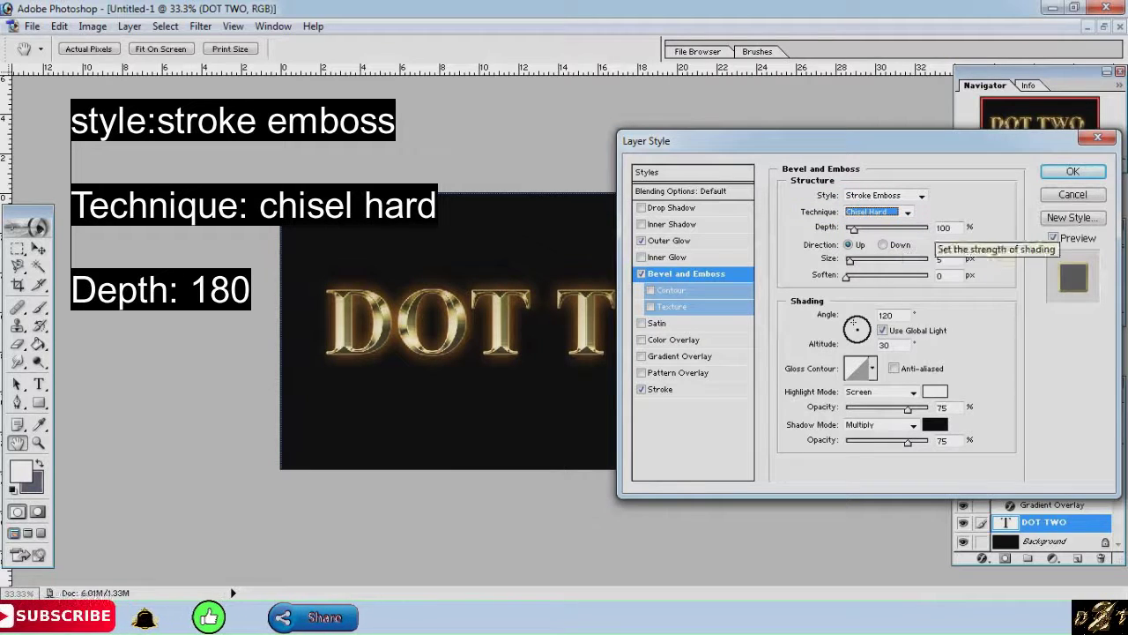
pyautogui.doubleClick(943, 227)
pyautogui.write('180')
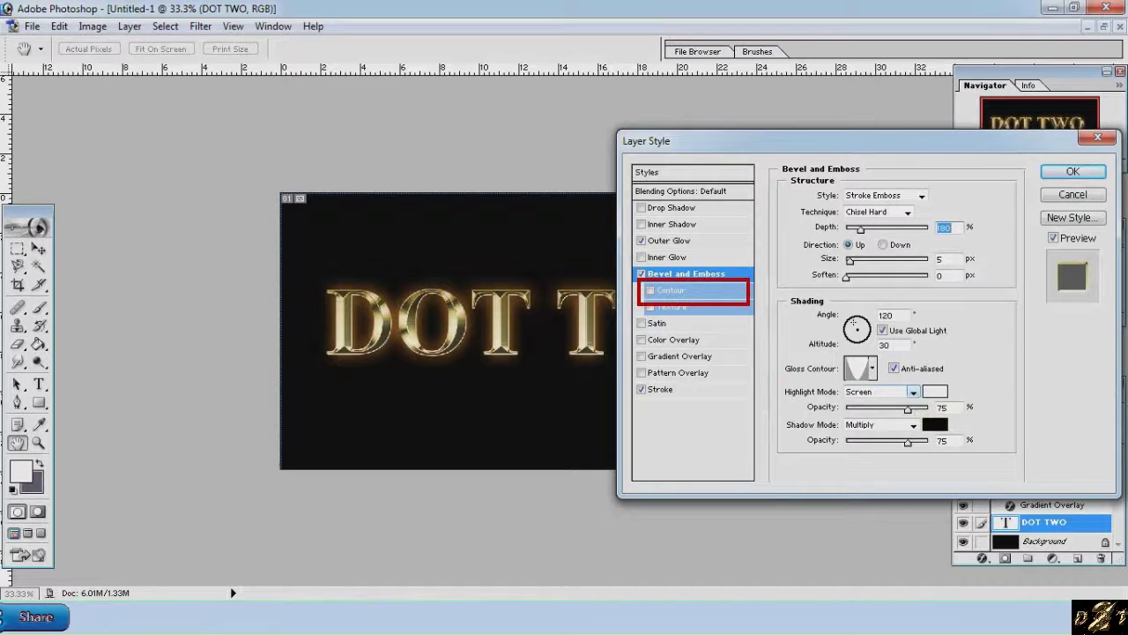
pyautogui.click(651, 290)
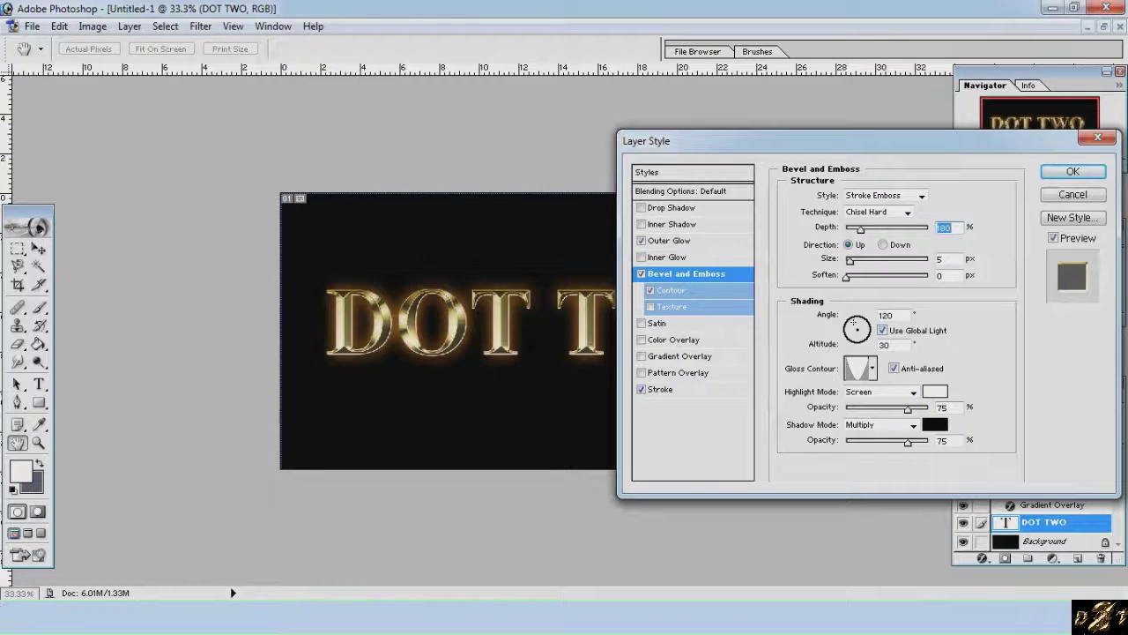
pyautogui.click(663, 389)
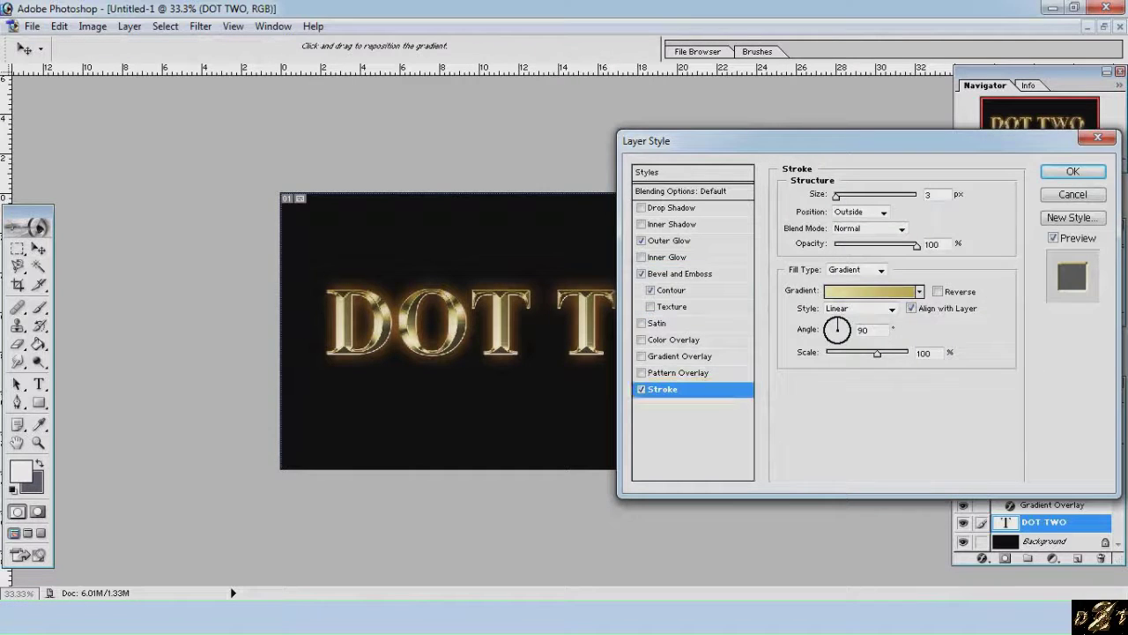
# Set stroke size to 7 px, choose the Ring - Double gloss contour, and confirm the layer style
pyautogui.write('7')
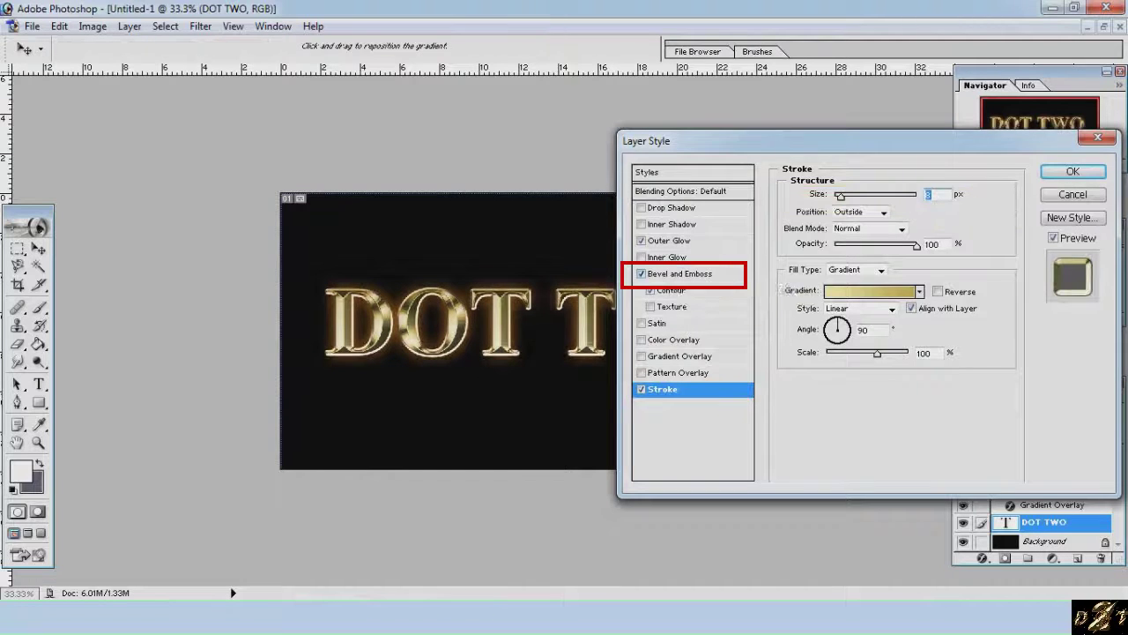
pyautogui.click(686, 273)
pyautogui.click(871, 369)
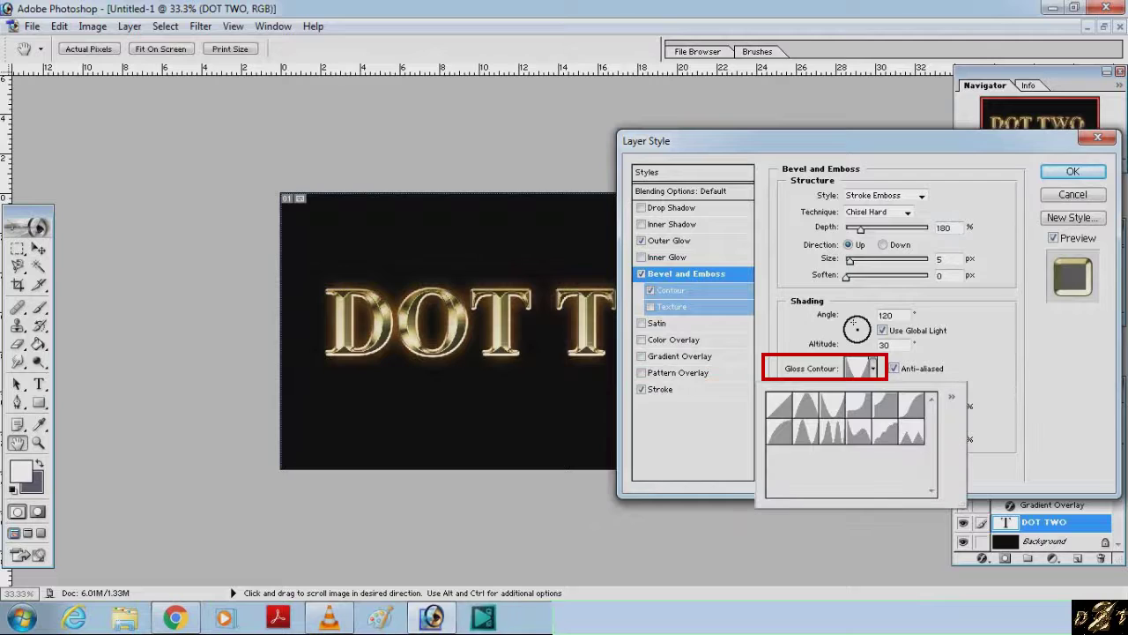
pyautogui.click(833, 431)
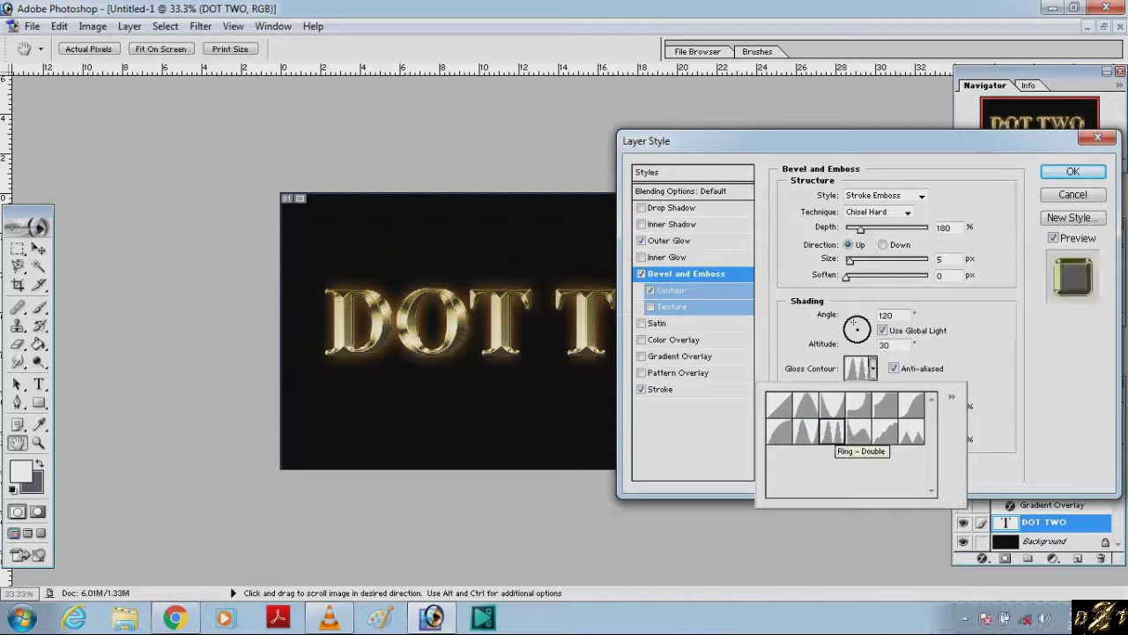
pyautogui.press('Return')
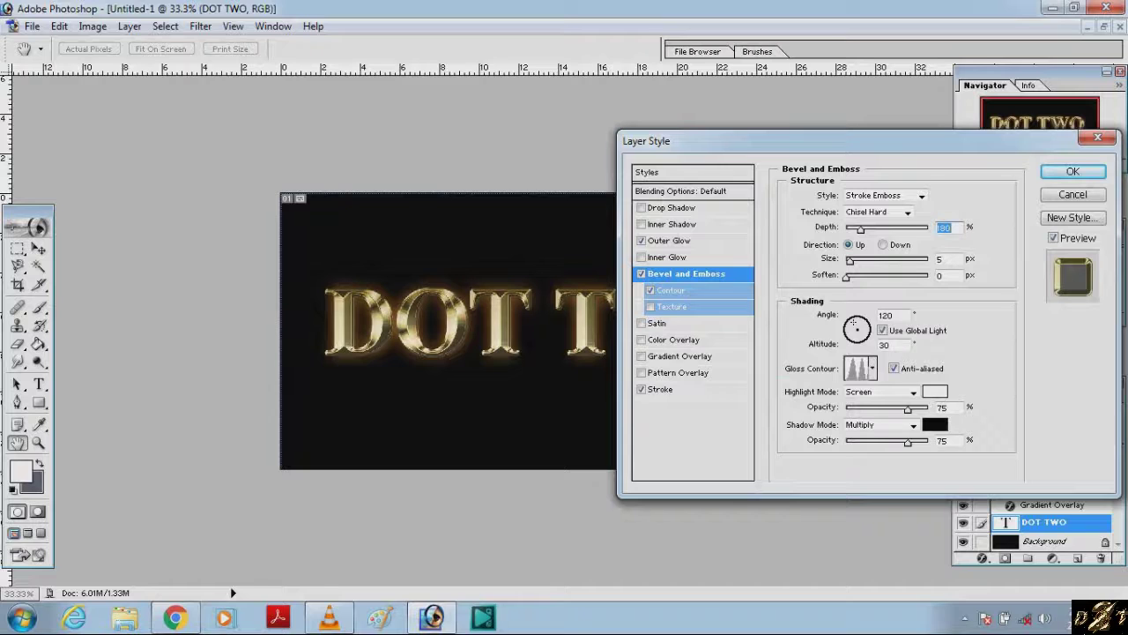
pyautogui.press('Return')
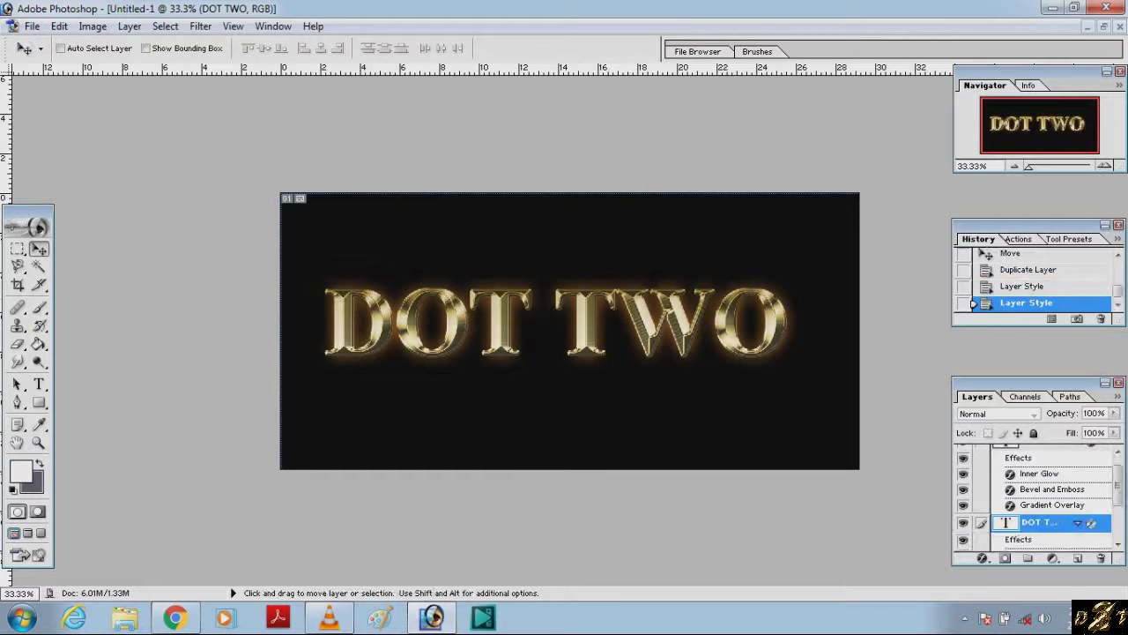
pyautogui.scroll(-2, 1040, 502)
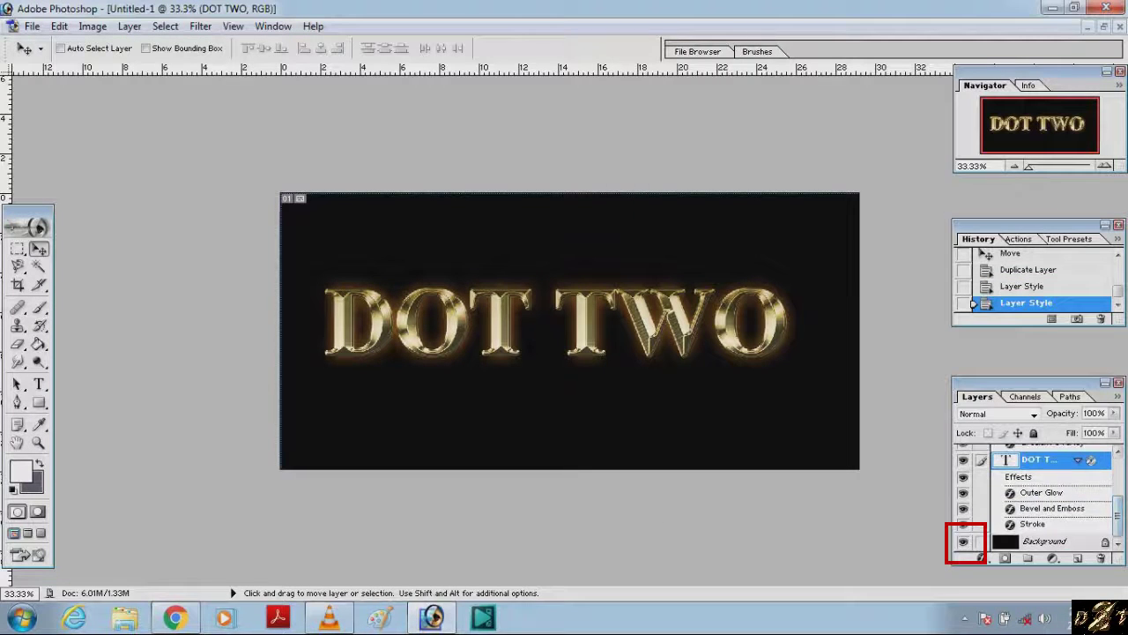
pyautogui.click(962, 541)
pyautogui.click(963, 541)
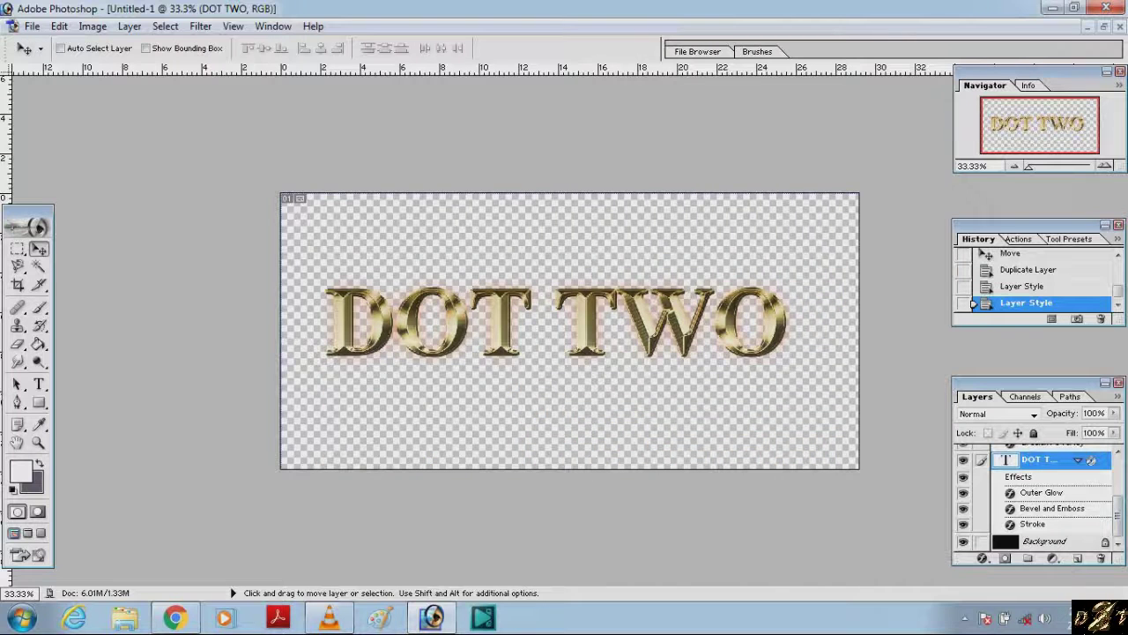
pyautogui.moveTo(1029, 166); pyautogui.dragTo(1066, 165)
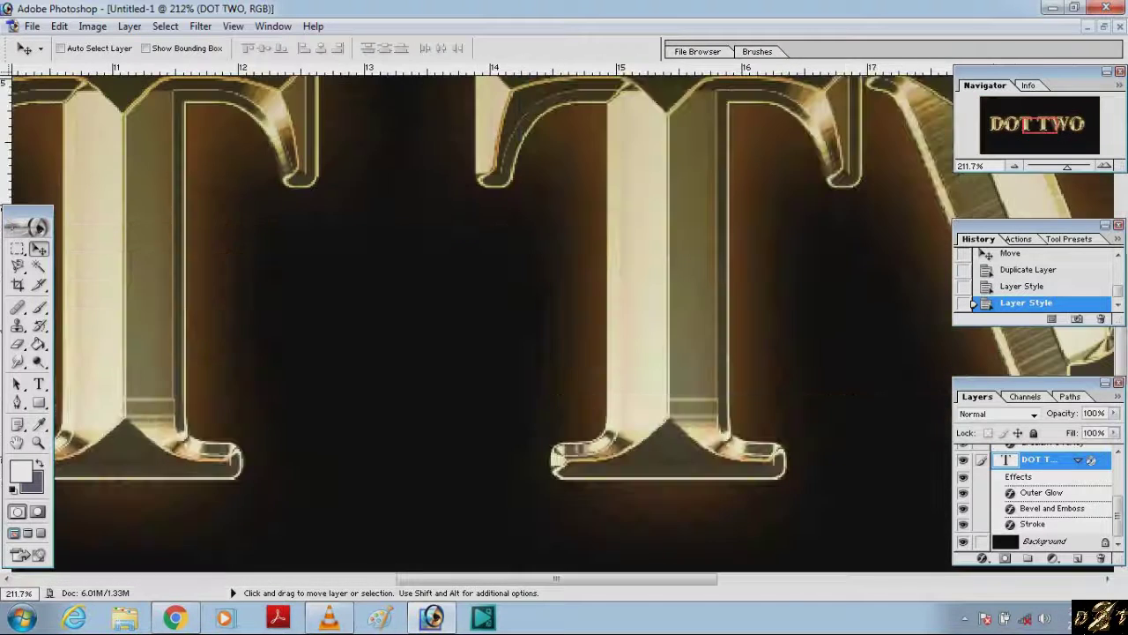
pyautogui.moveTo(1038, 125); pyautogui.dragTo(1000, 122)
pyautogui.moveTo(1066, 165); pyautogui.dragTo(1060, 166)
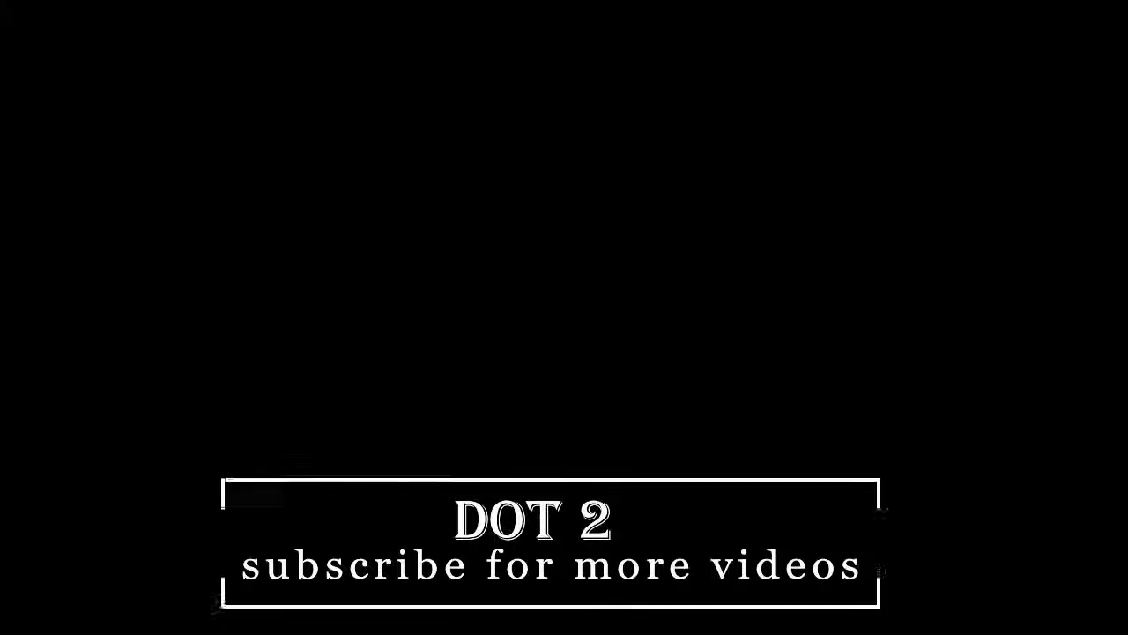